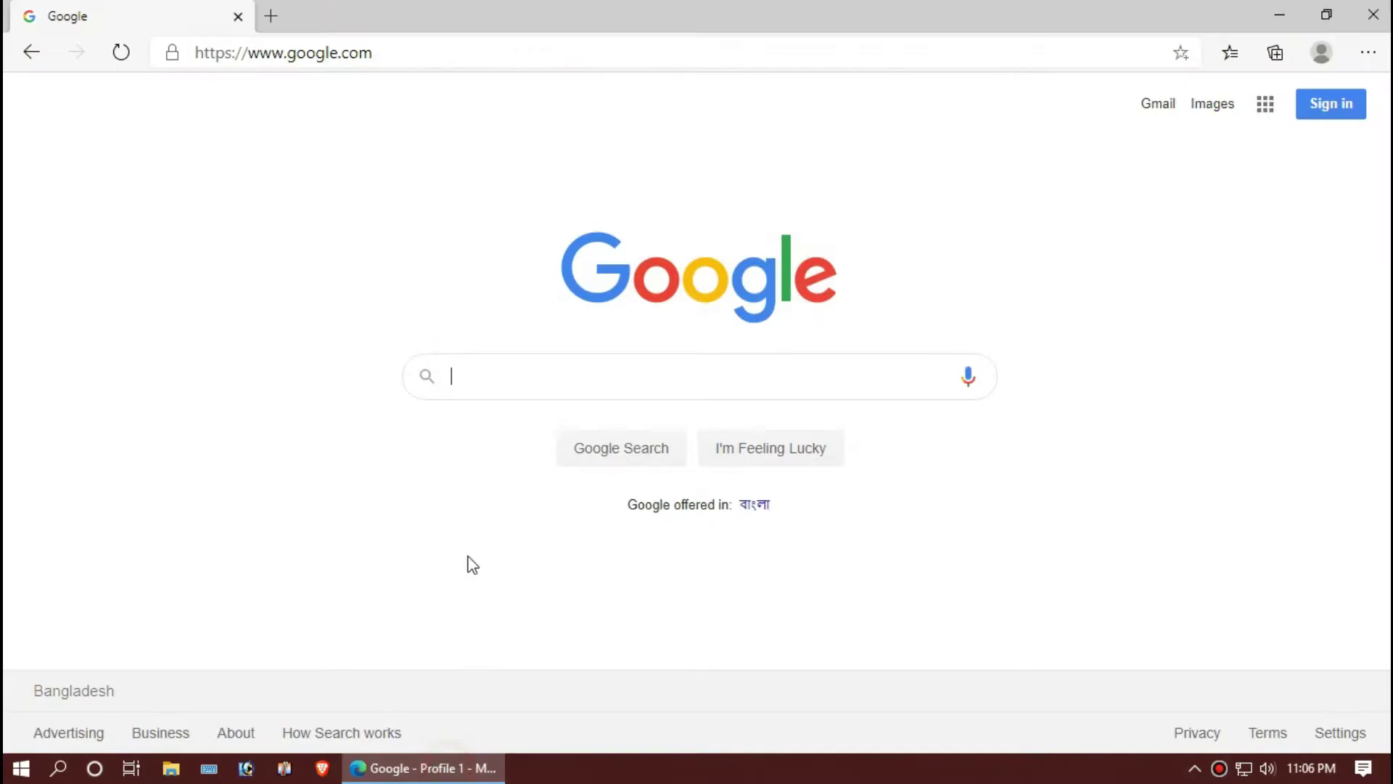
pyautogui.write('d')
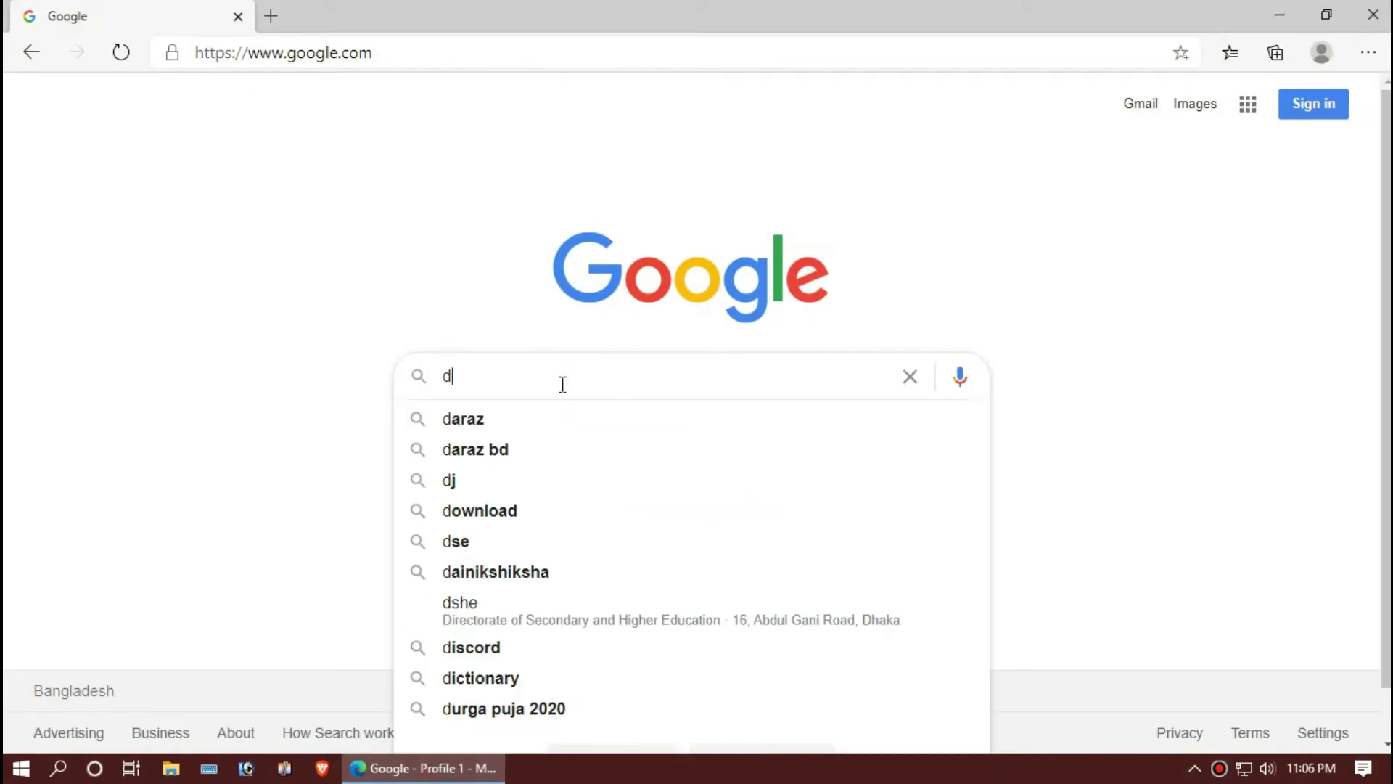
pyautogui.write('3dx9_')
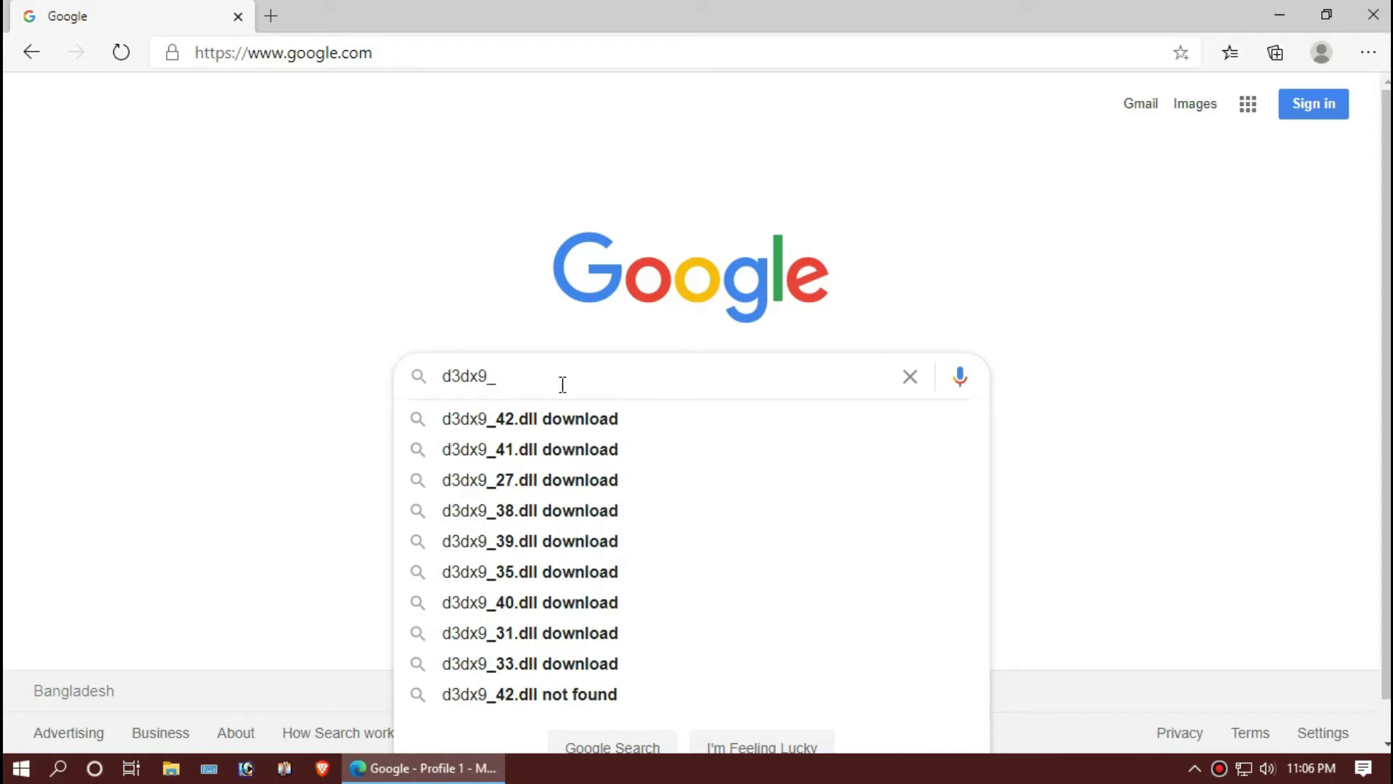
pyautogui.write('43.dll')
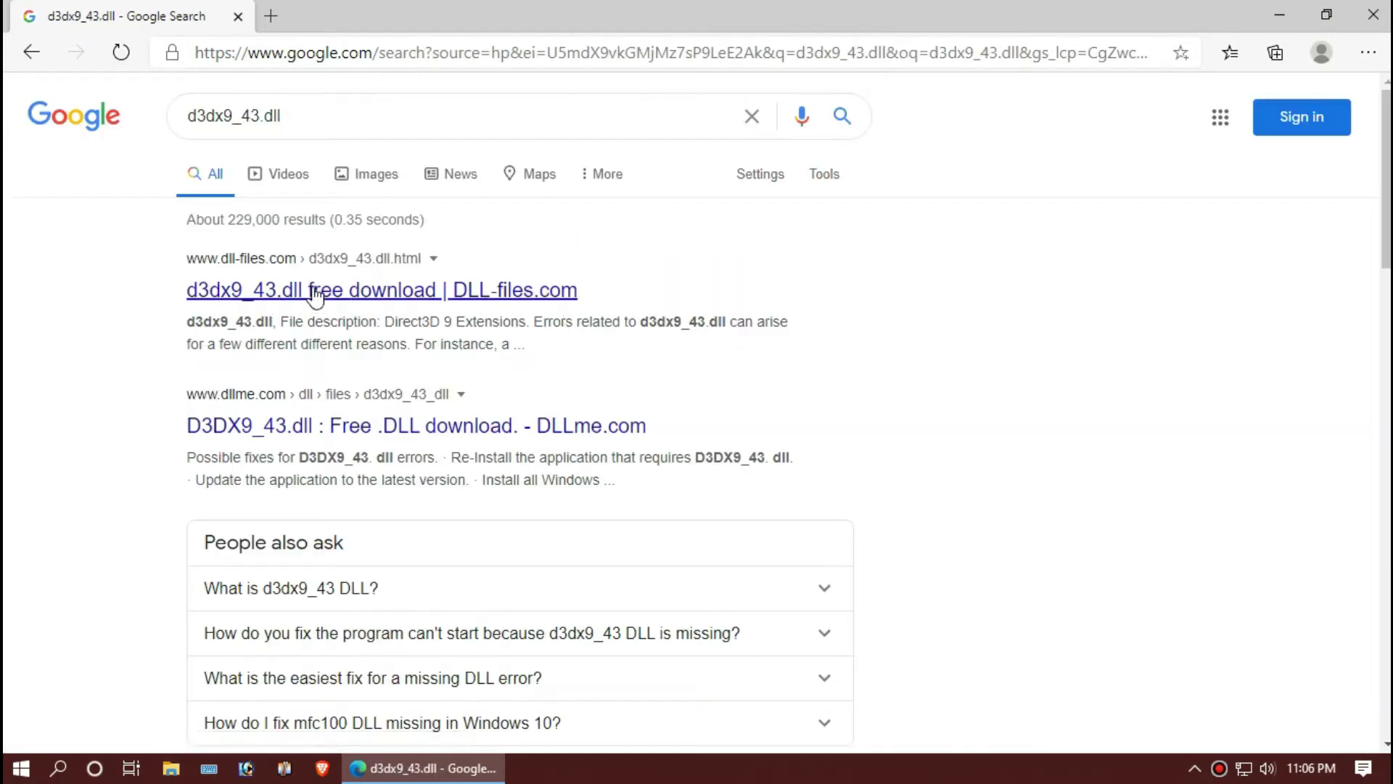
# Highlight the top DLL-files.com result in the Google results for d3dx9_43.dll.
pyautogui.moveTo(314, 301); pyautogui.dragTo(341, 302)
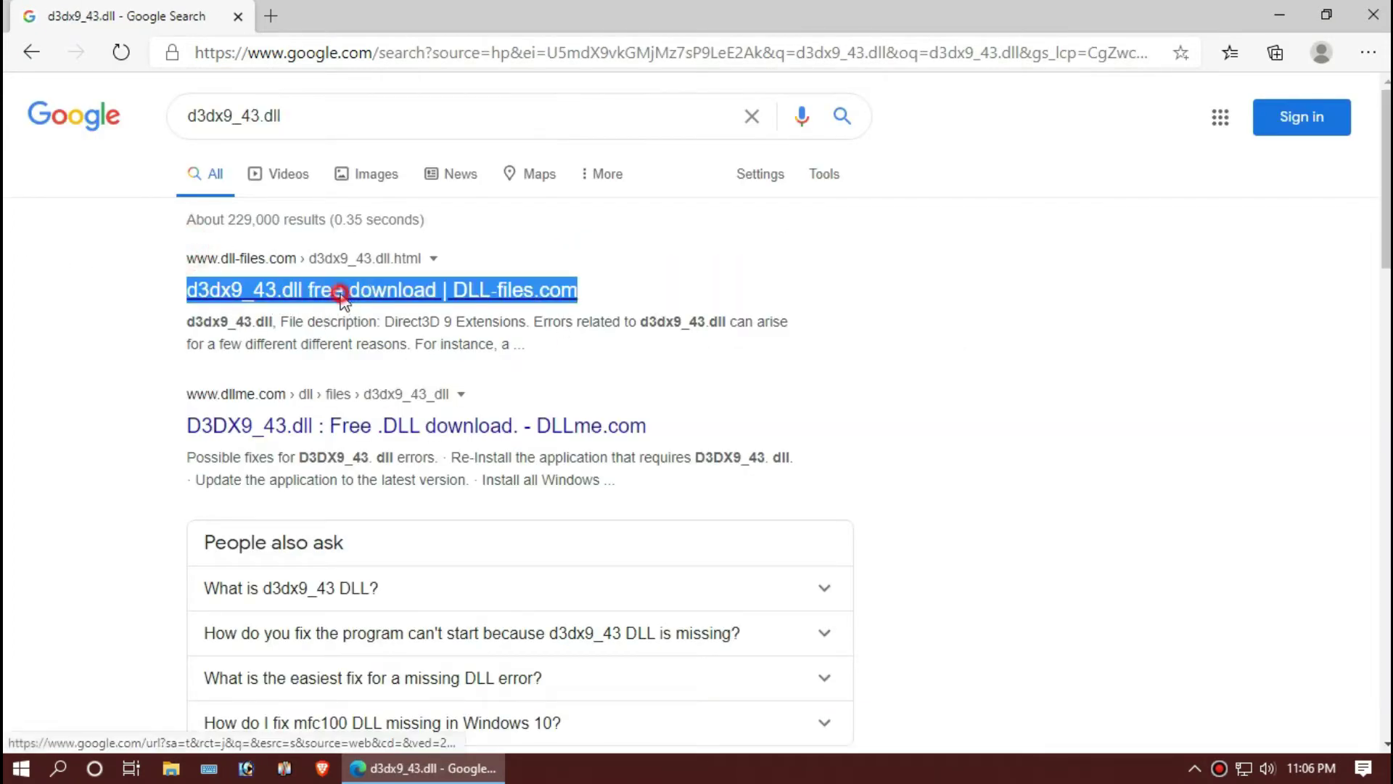
# Open the DLL-files.com d3dx9_43.dll page and highlight its 64-bit and 32-bit version details.
pyautogui.click(341, 302)
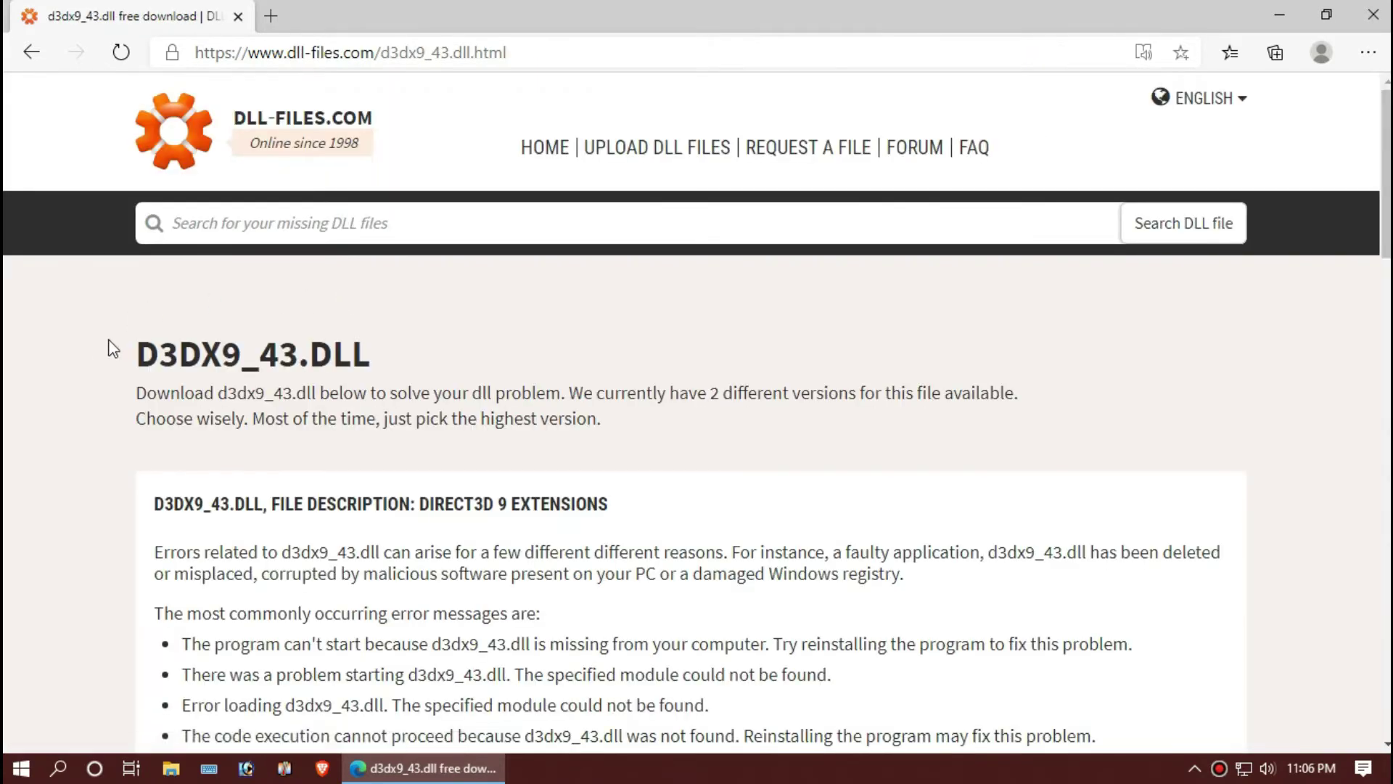
pyautogui.click(443, 44)
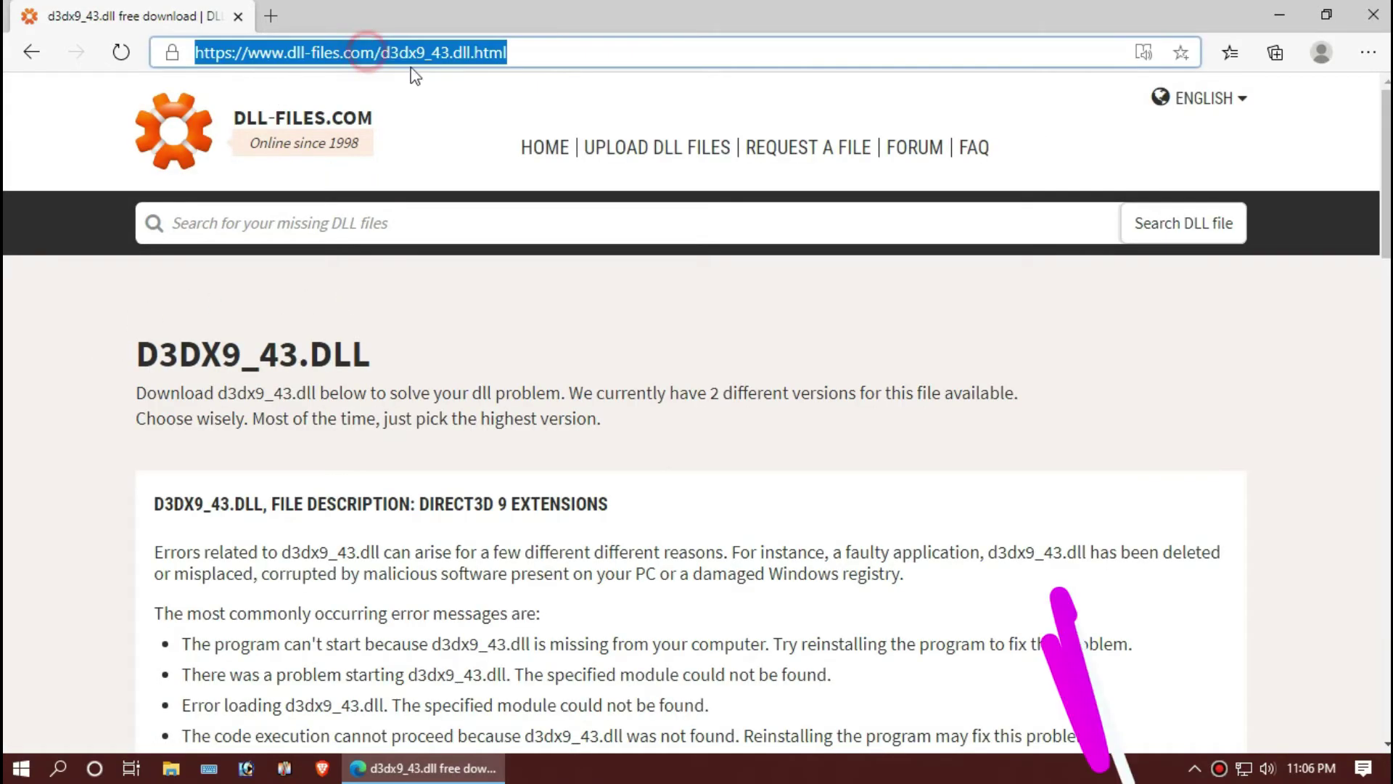
pyautogui.scroll(-1, 602, 307)
pyautogui.scroll(-8, 602, 308)
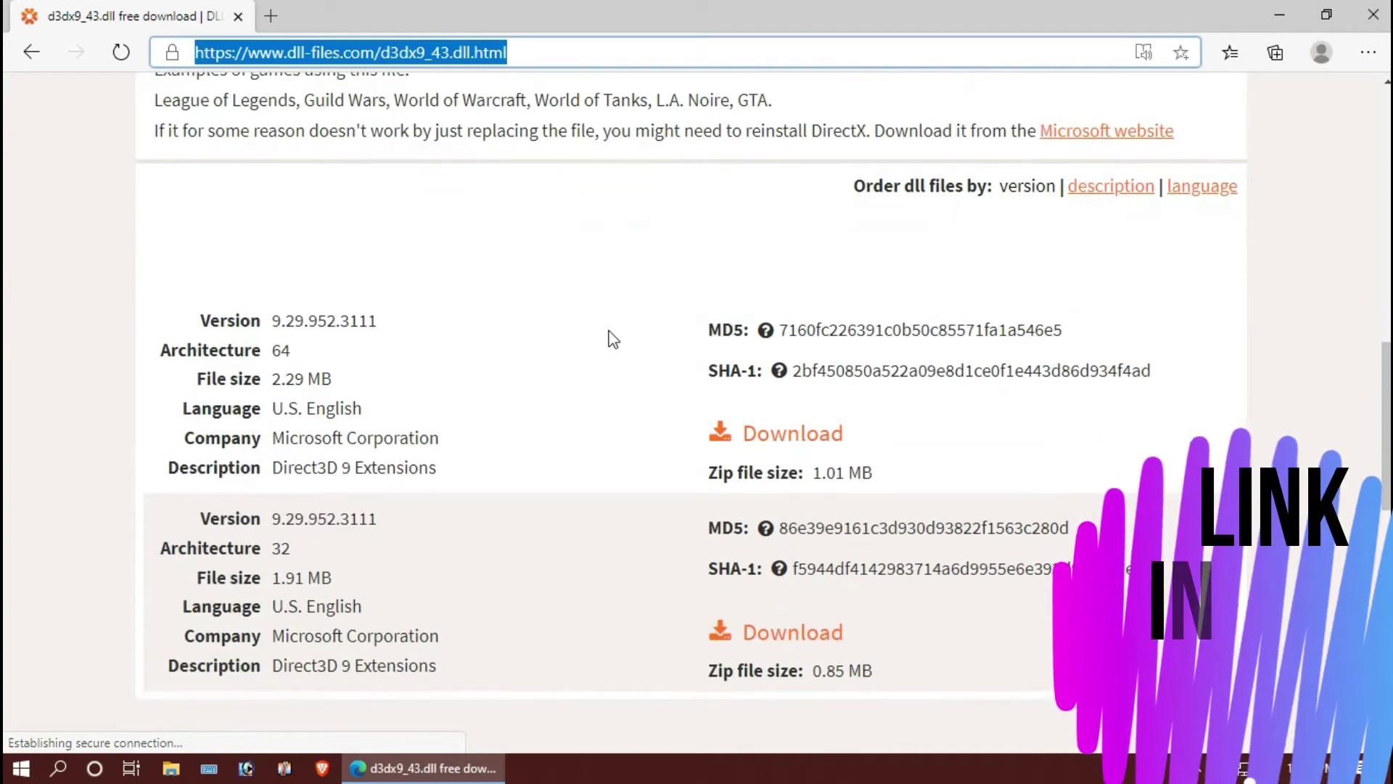
pyautogui.moveTo(307, 350); pyautogui.dragTo(255, 351)
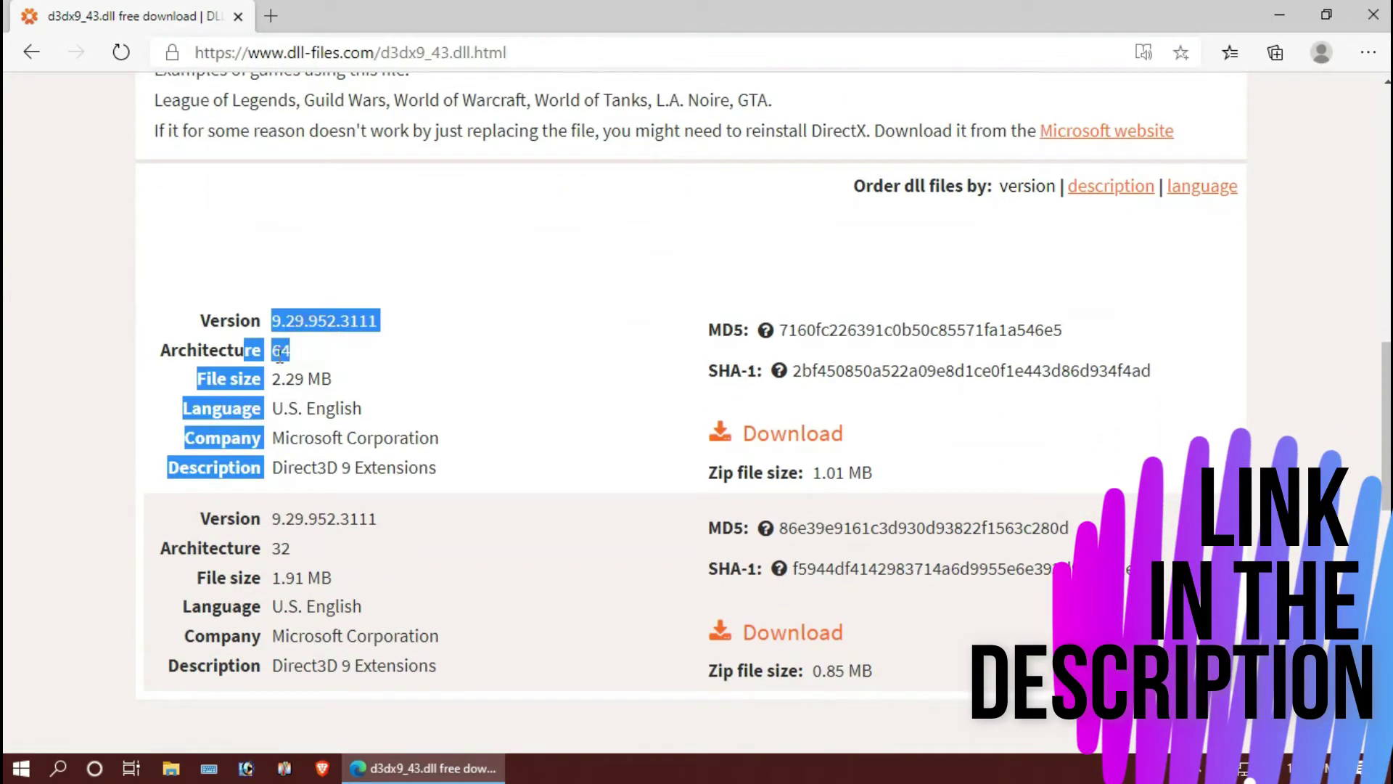
pyautogui.moveTo(316, 559); pyautogui.dragTo(304, 573)
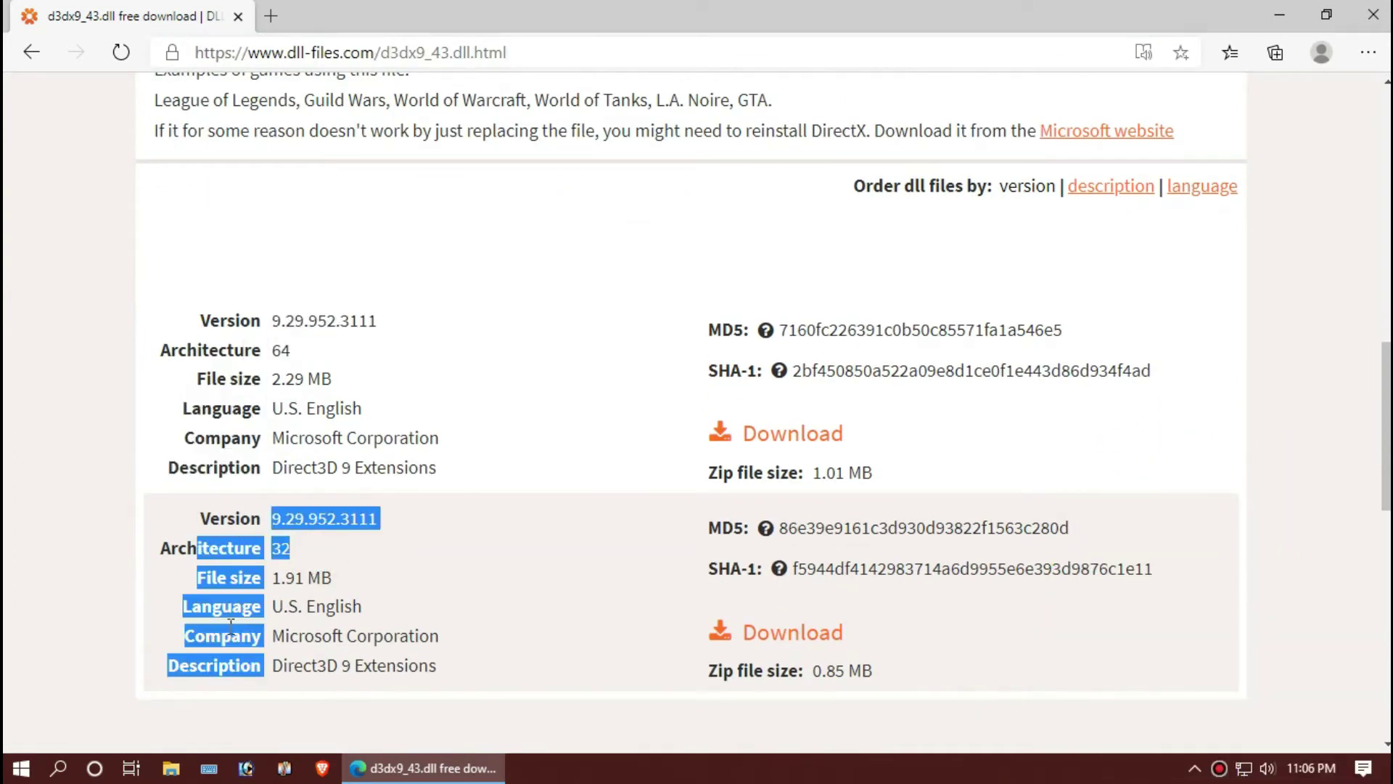
pyautogui.click(13, 770)
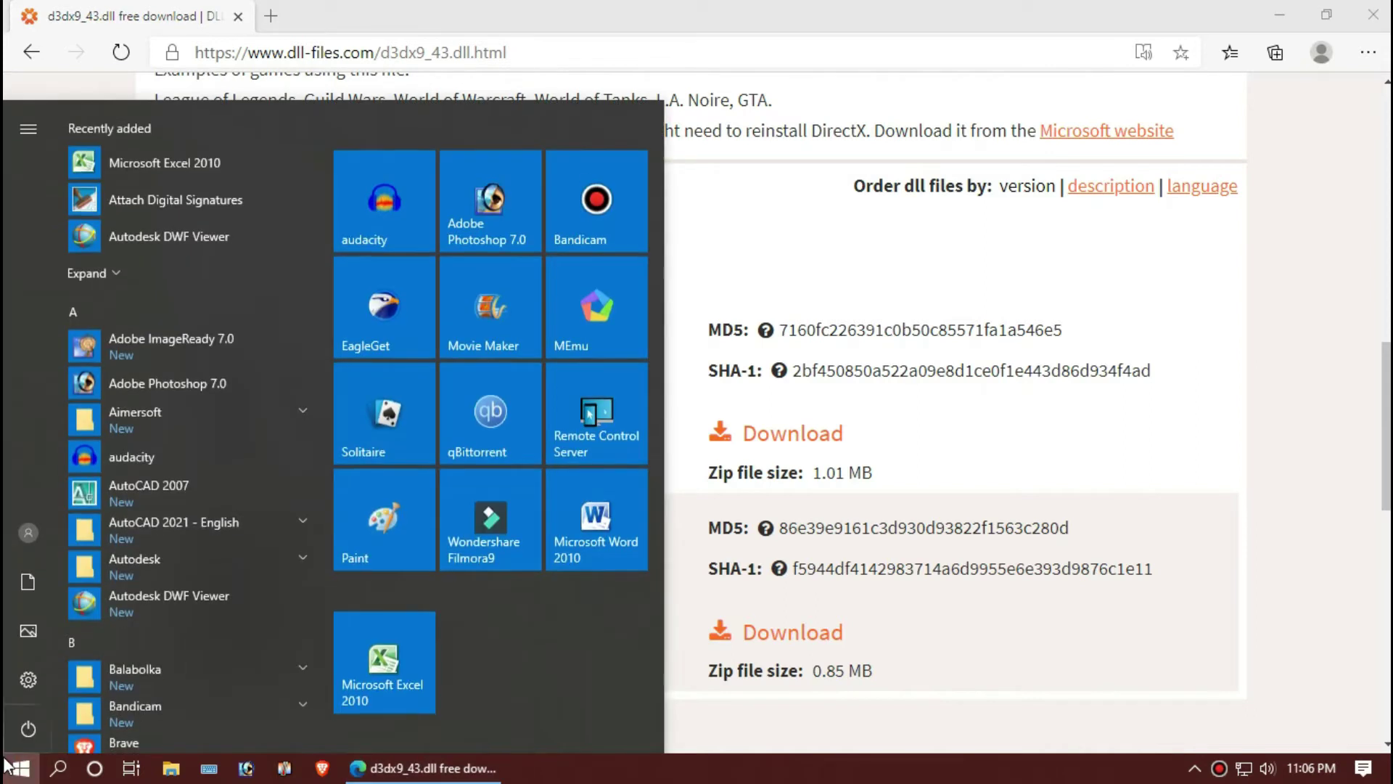
pyautogui.write('syste')
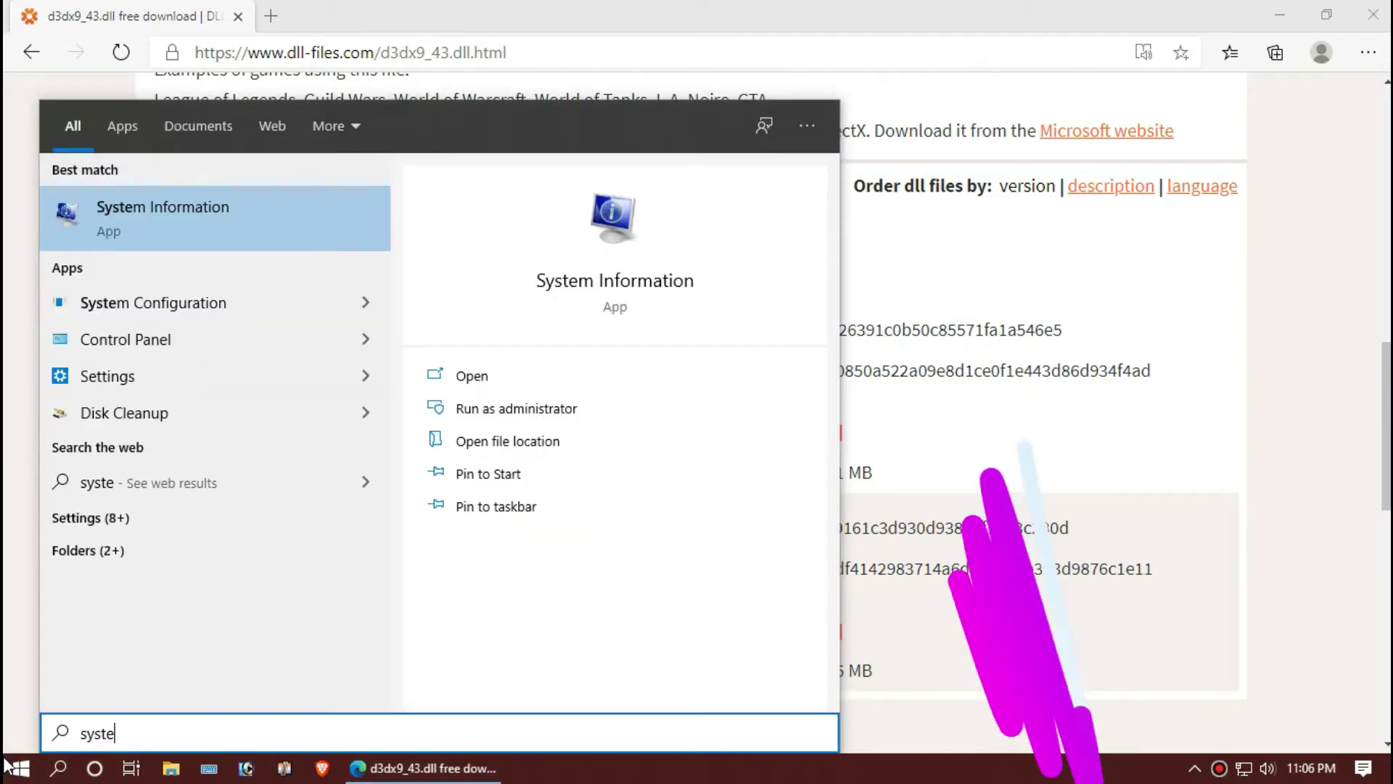
pyautogui.press('Return')
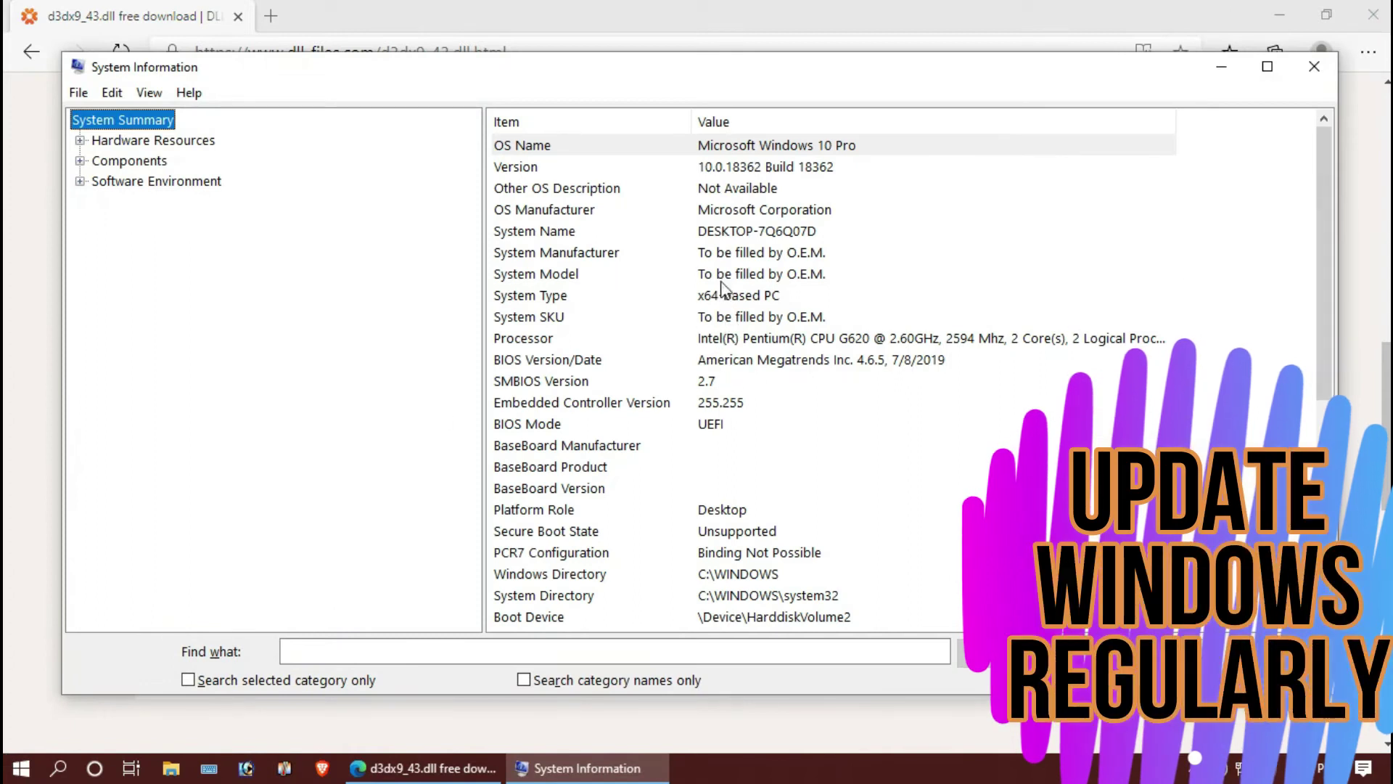
pyautogui.click(703, 297)
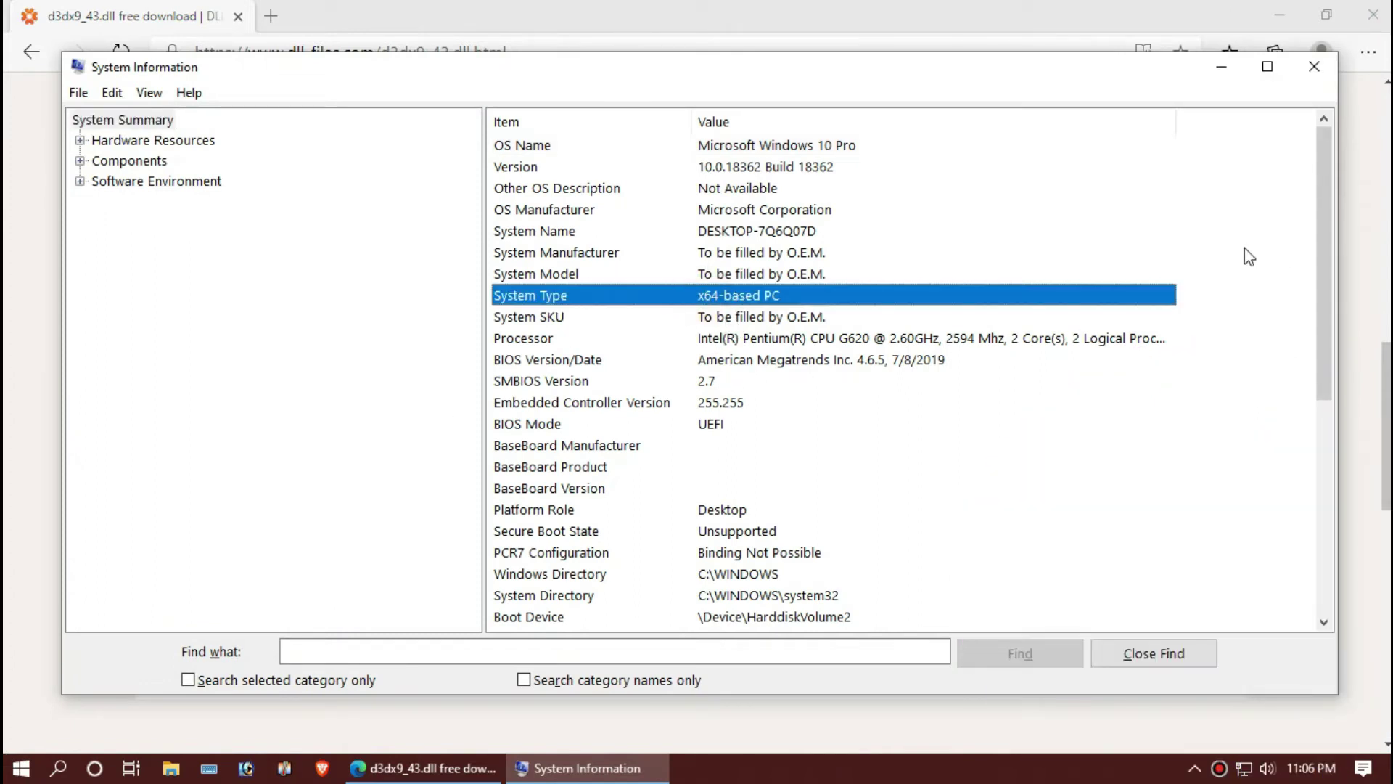
pyautogui.click(1313, 70)
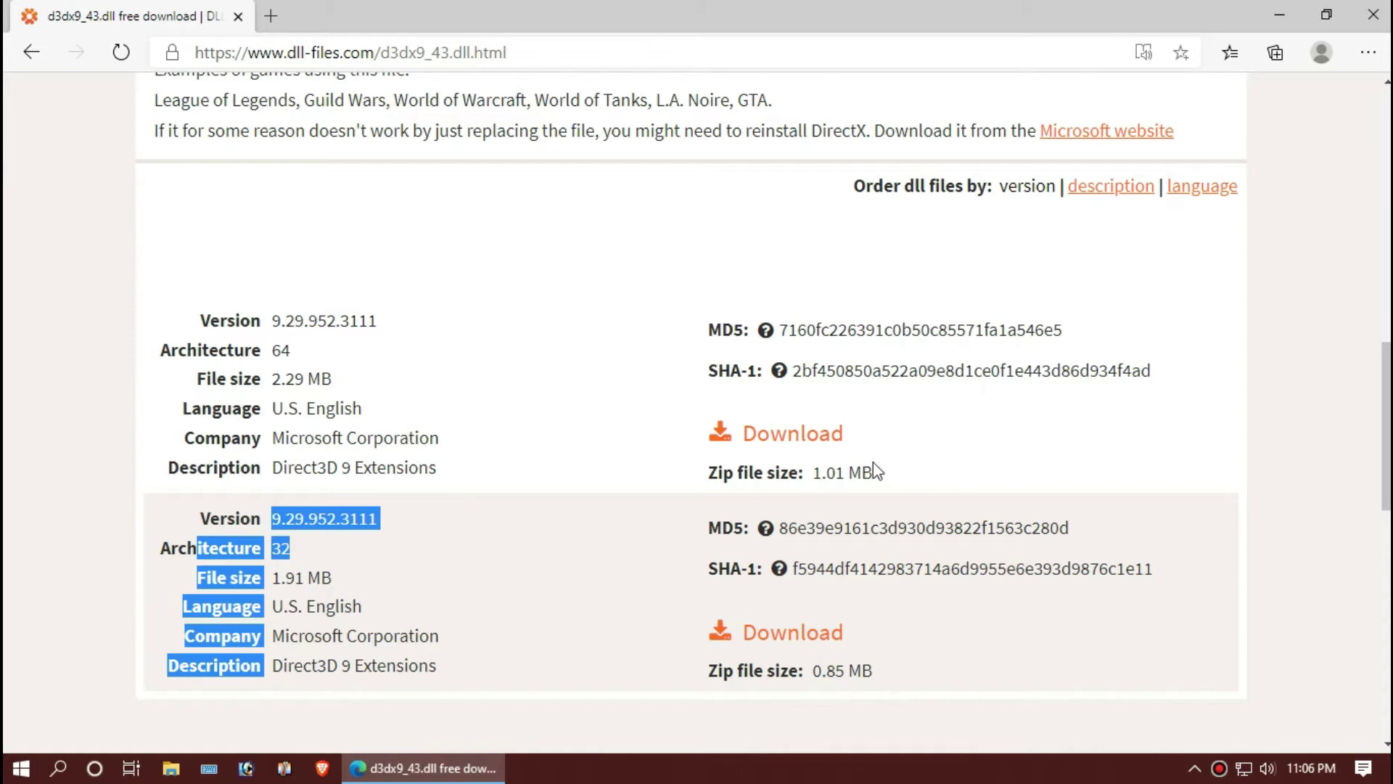
# Download the 64-bit d3dx9_43.zip and highlight the Step 2 system folder locations.
pyautogui.click(798, 436)
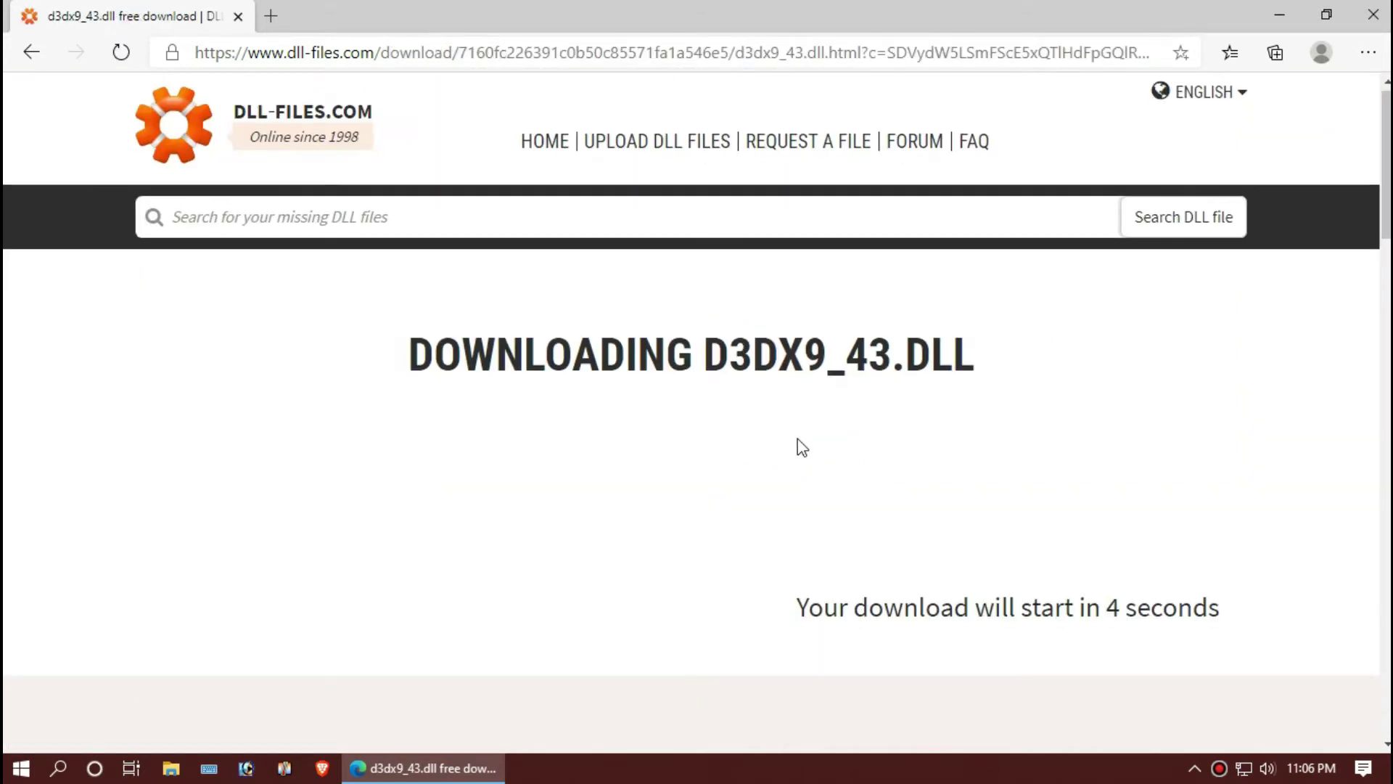
pyautogui.scroll(-3, 800, 447)
pyautogui.scroll(-3, 800, 446)
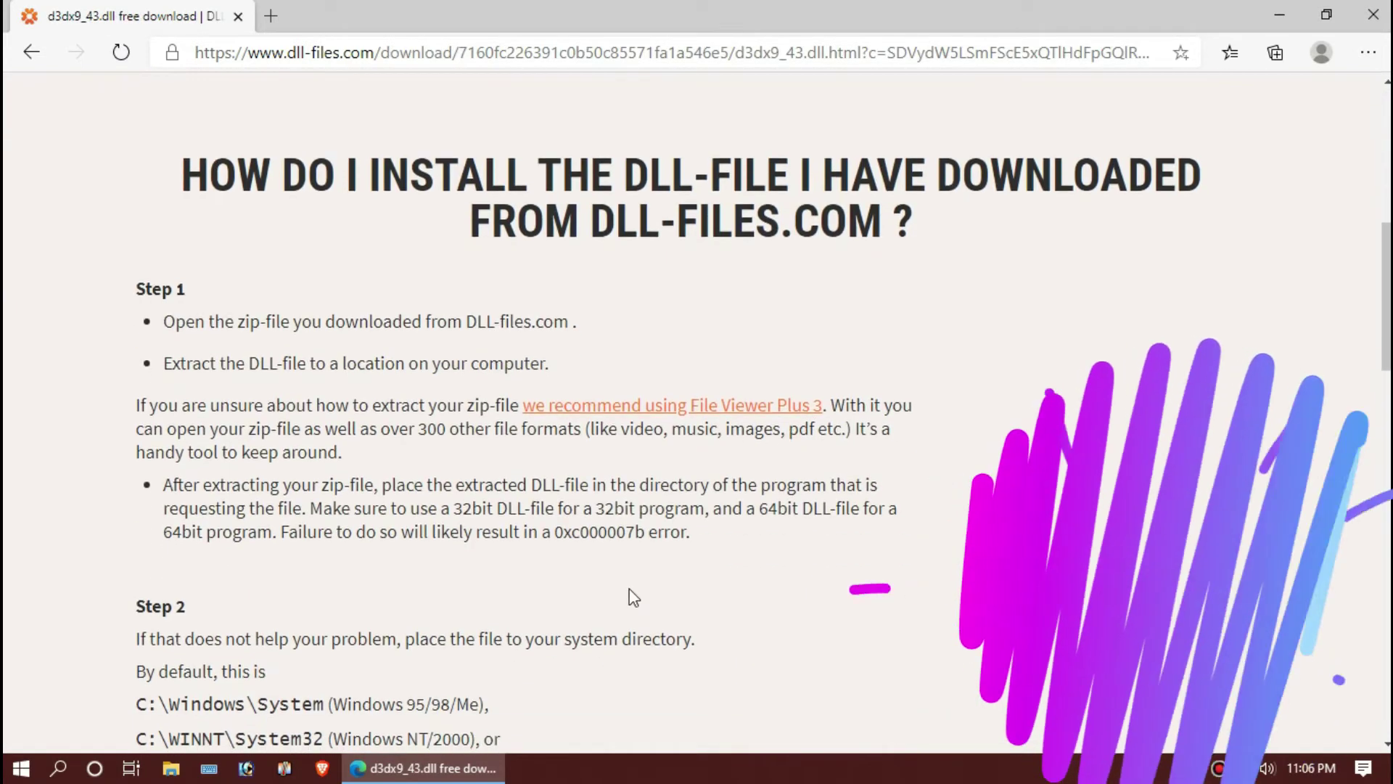
pyautogui.scroll(-3, 630, 589)
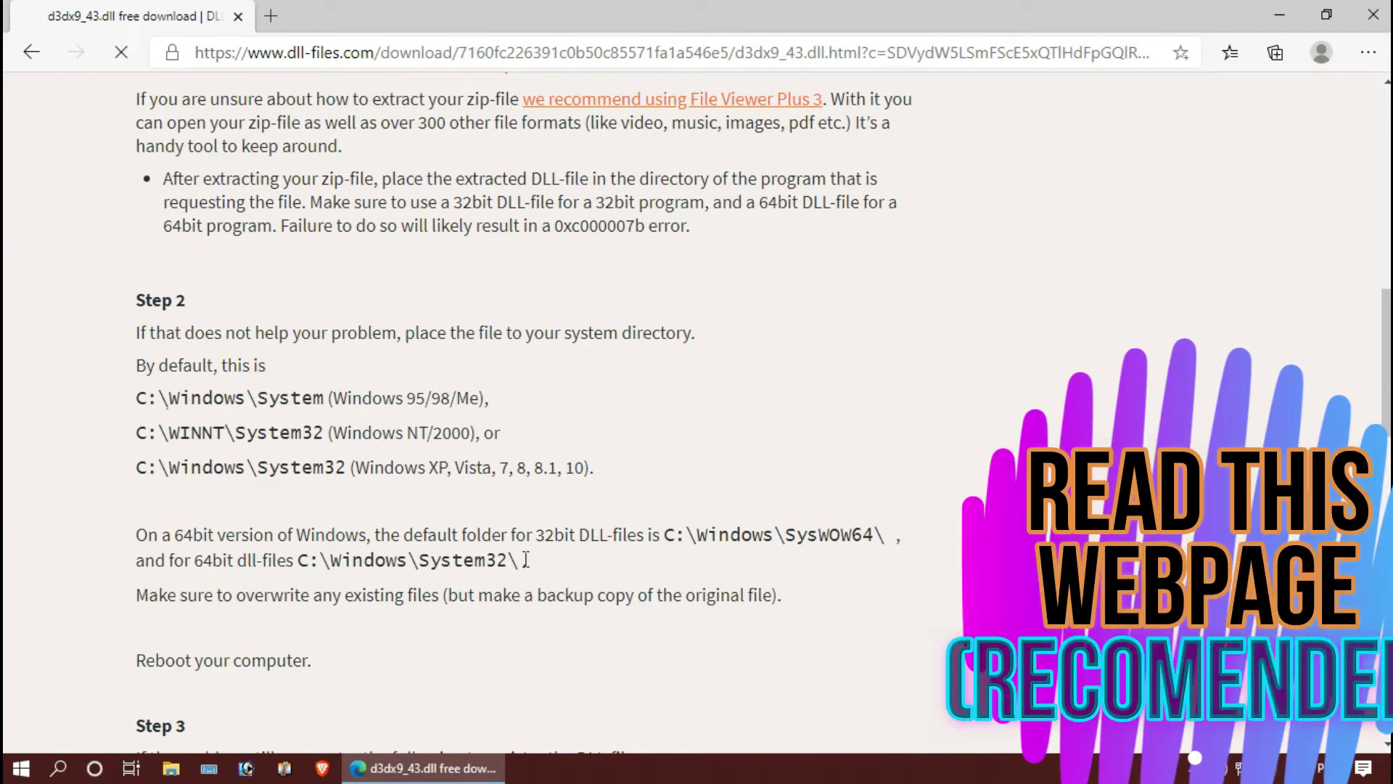
pyautogui.moveTo(225, 432); pyautogui.dragTo(136, 361)
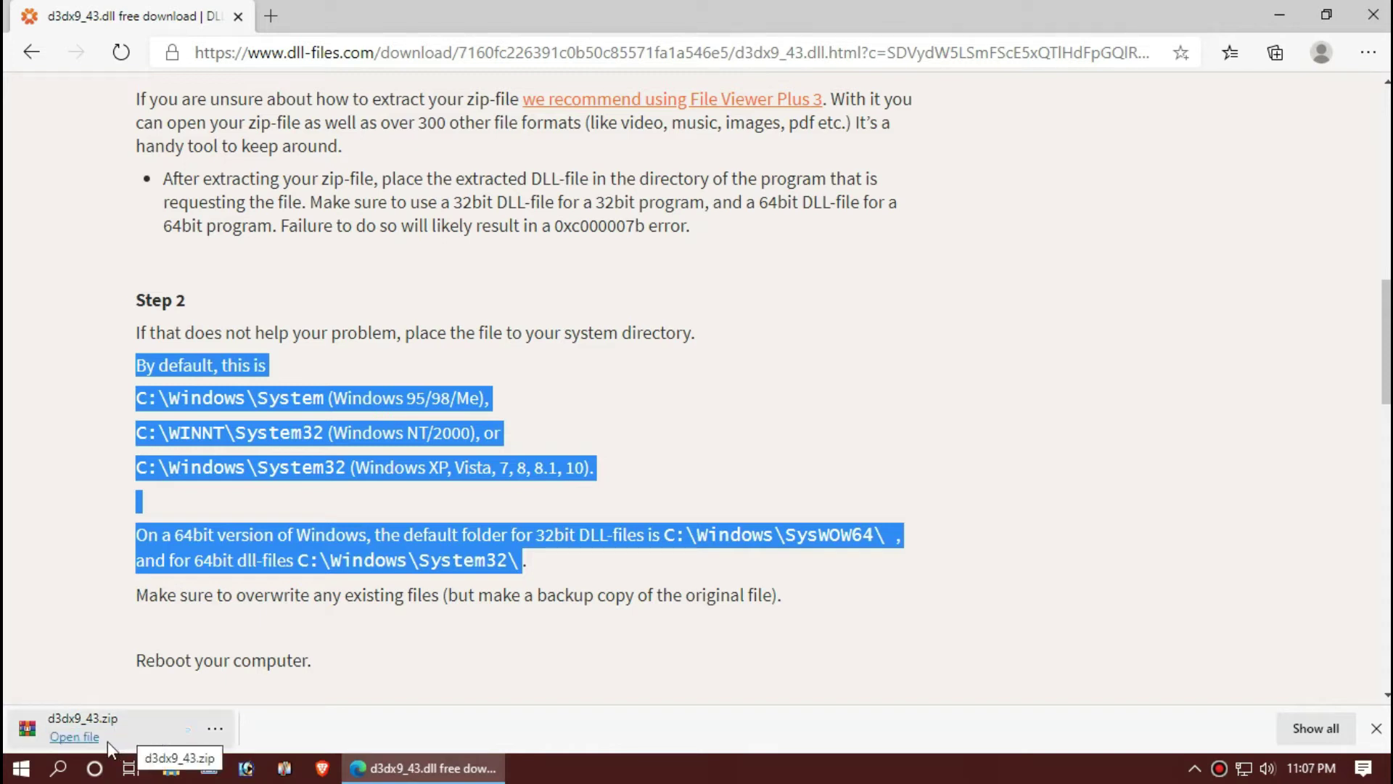
# Open d3dx9_43.zip in WinRAR, select D3DX9_43.dll, and minimize the browser.
pyautogui.click(60, 738)
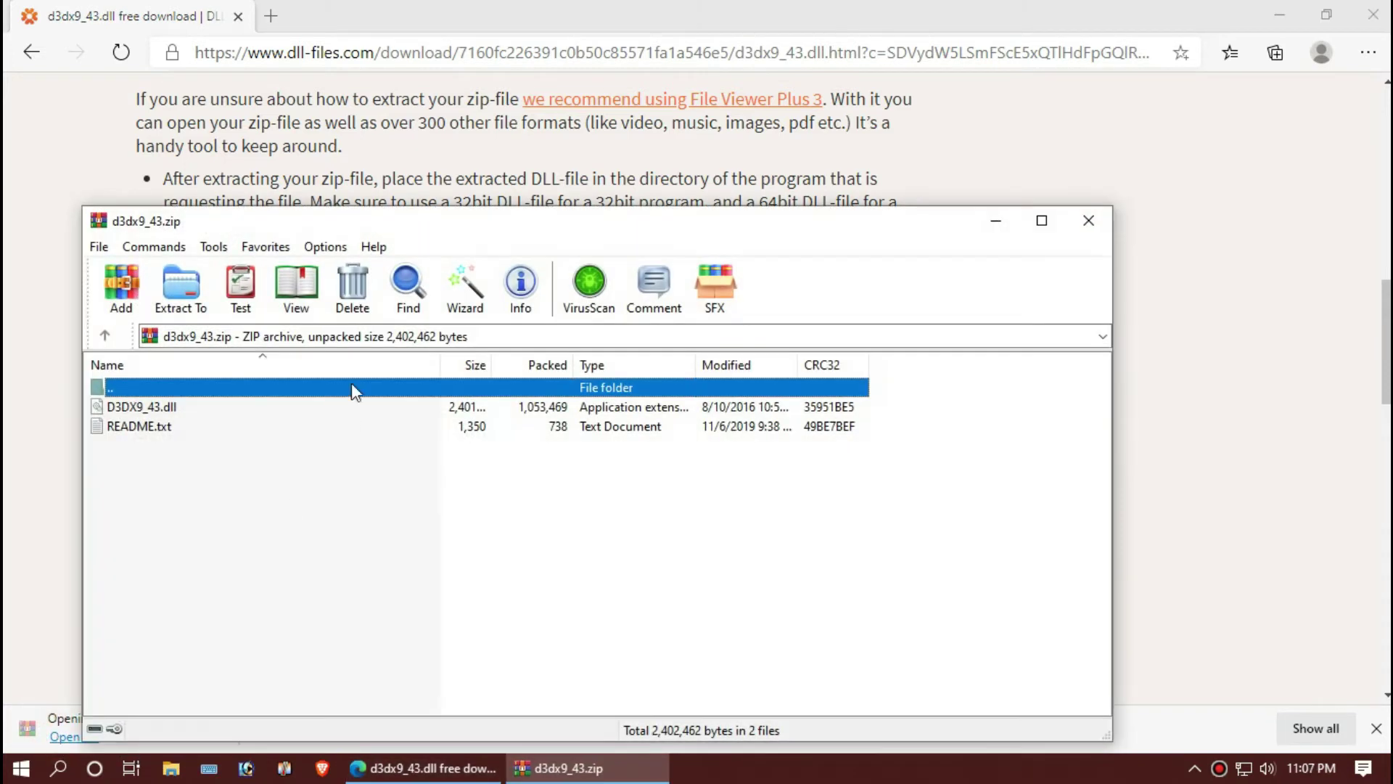
pyautogui.click(126, 408)
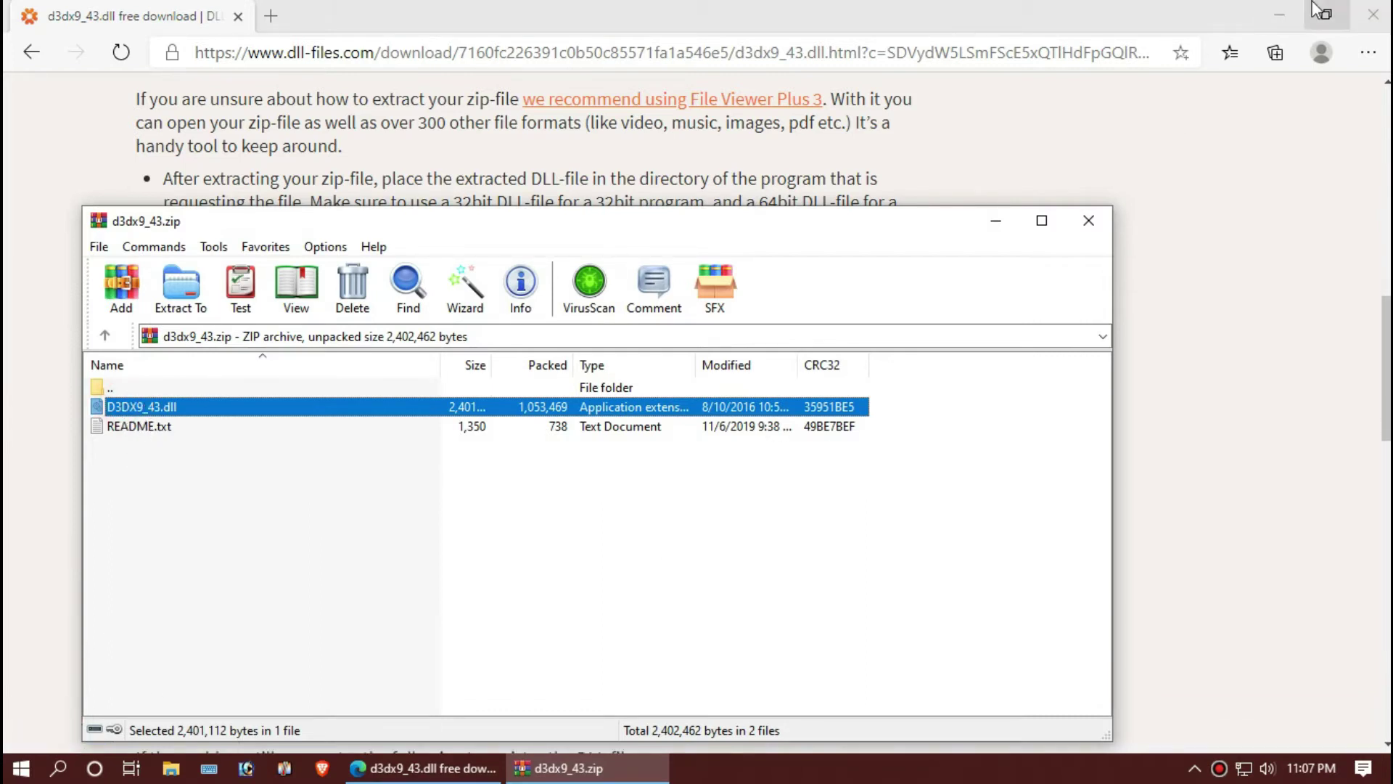
pyautogui.click(1274, 22)
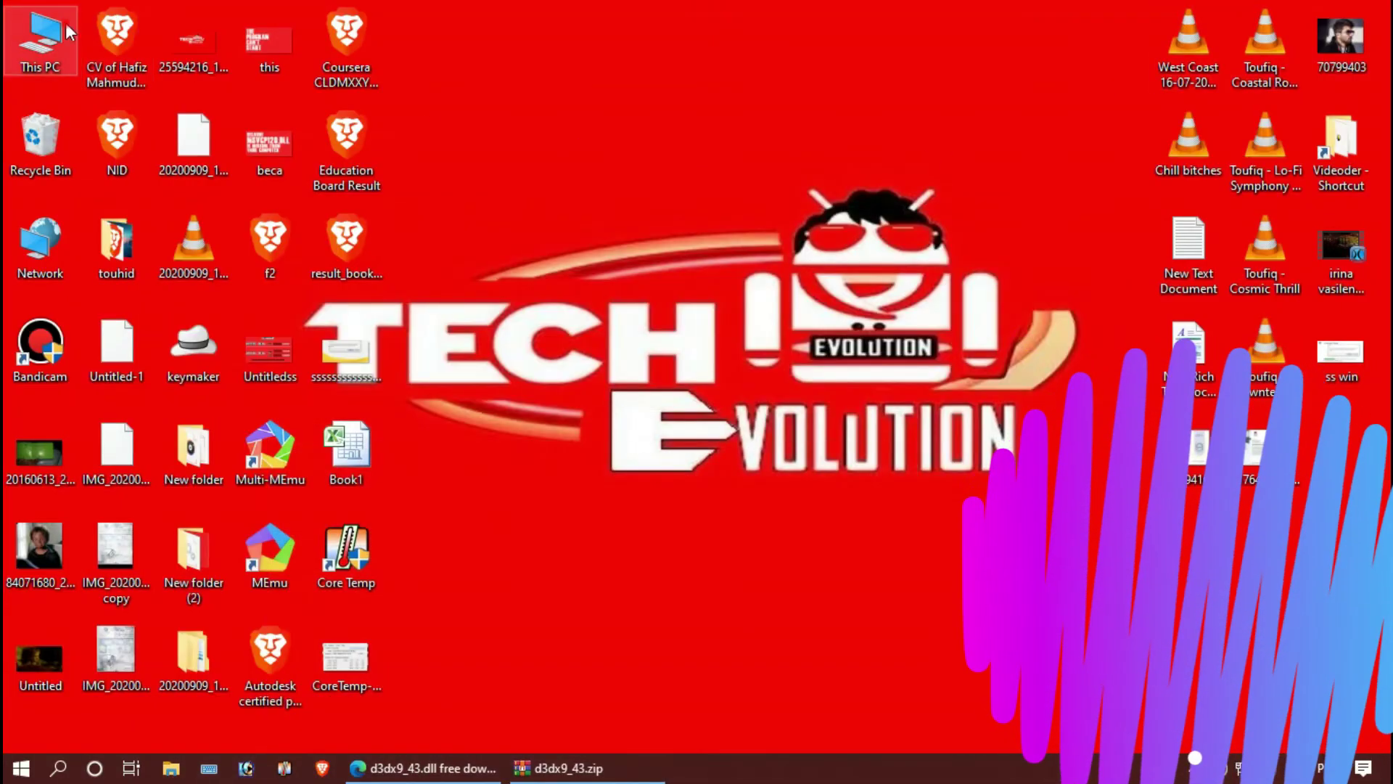
# Browse from This PC to C:\Windows\System32 in File Explorer.
pyautogui.doubleClick(65, 23)
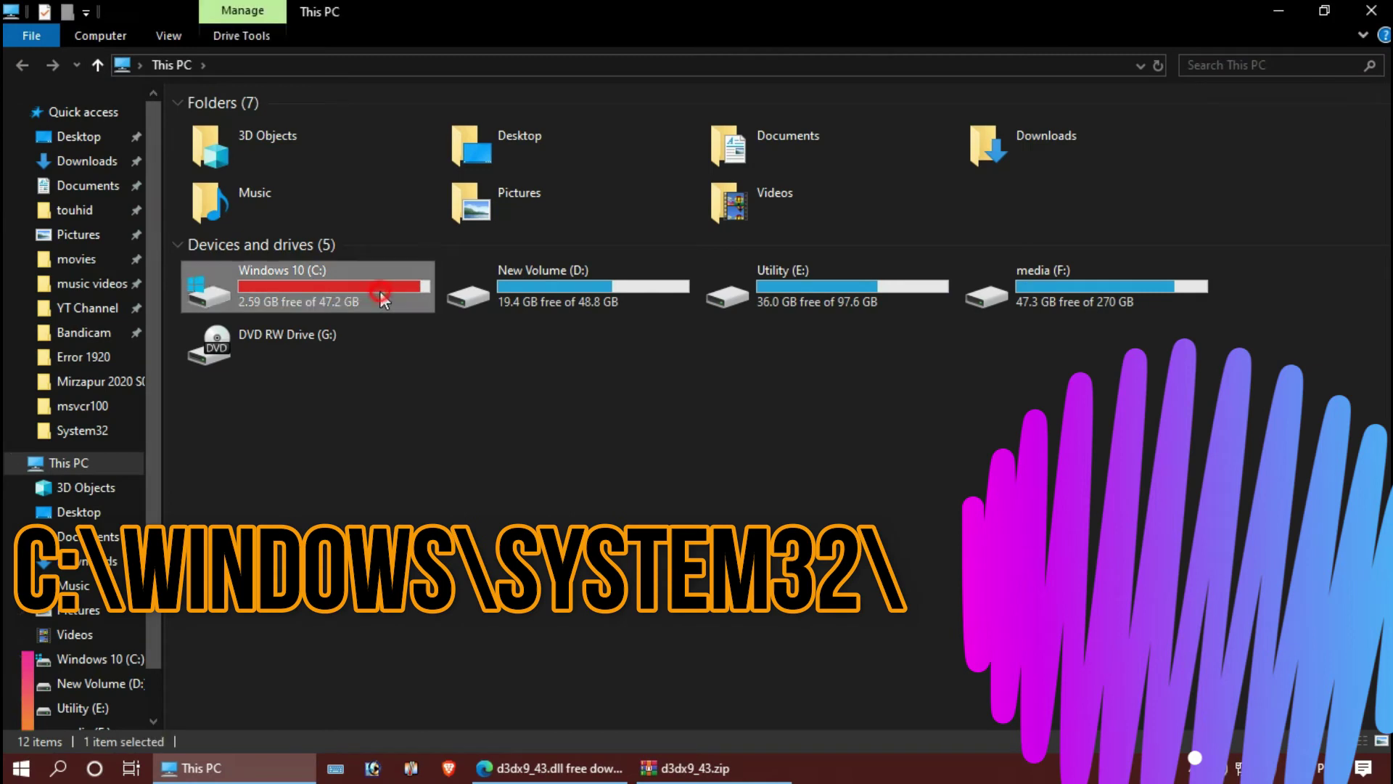
pyautogui.doubleClick(380, 290)
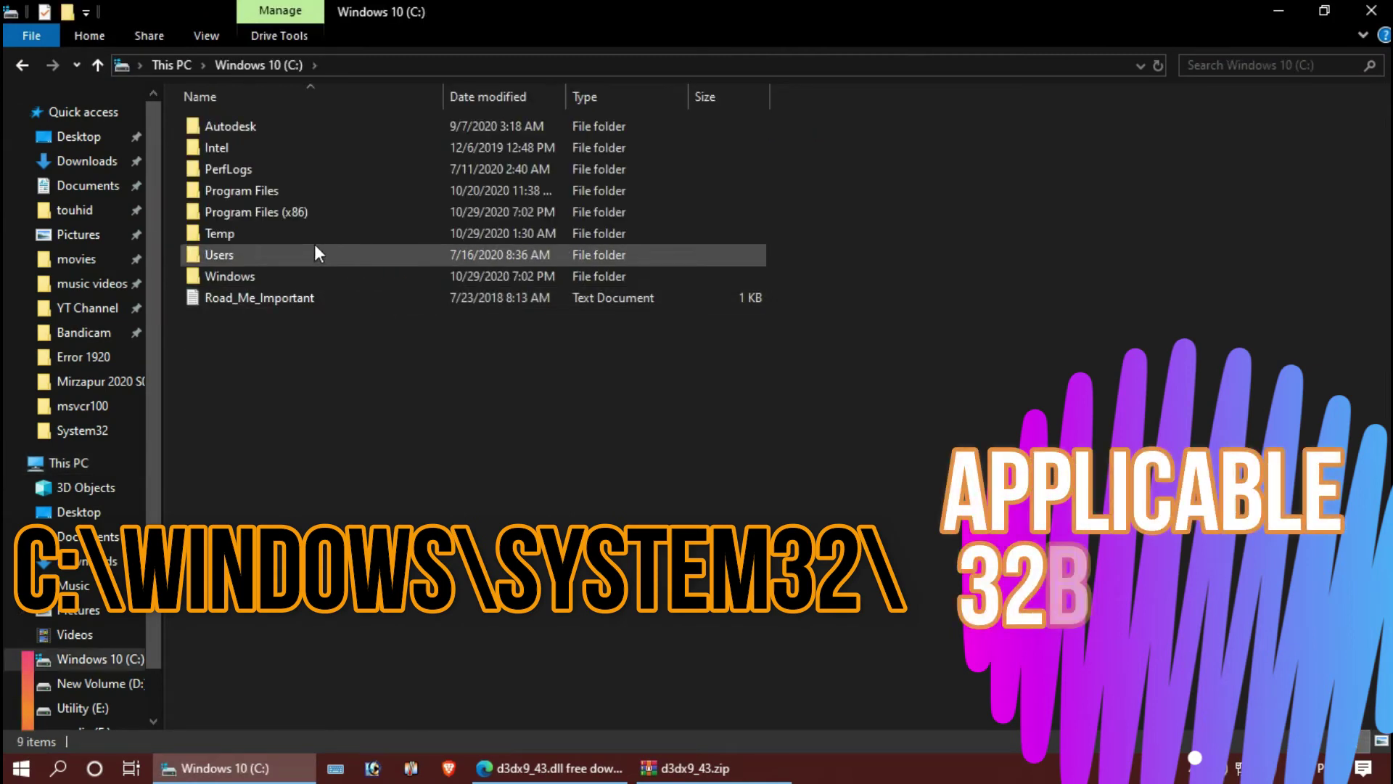
pyautogui.doubleClick(286, 276)
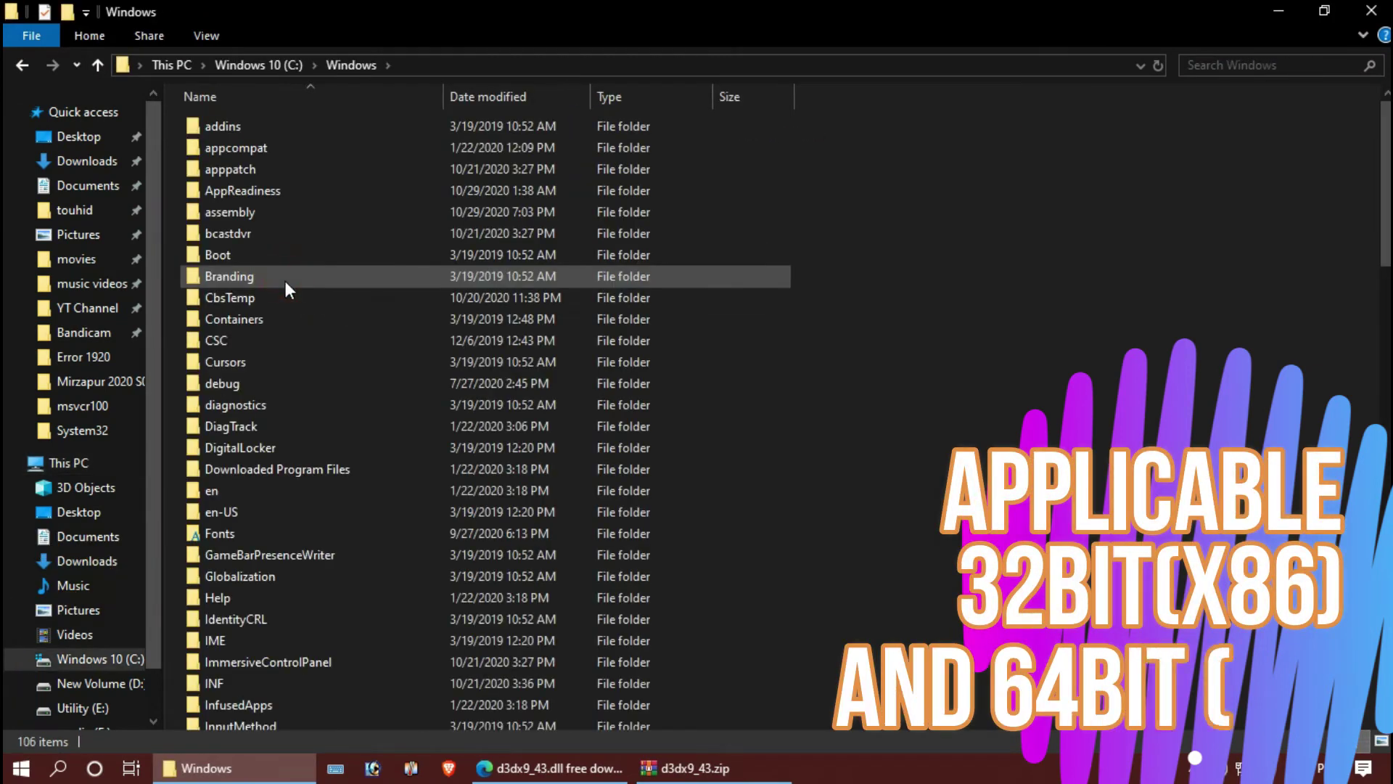
pyautogui.scroll(-6, 276, 332)
pyautogui.scroll(-7, 233, 287)
pyautogui.scroll(-1, 346, 415)
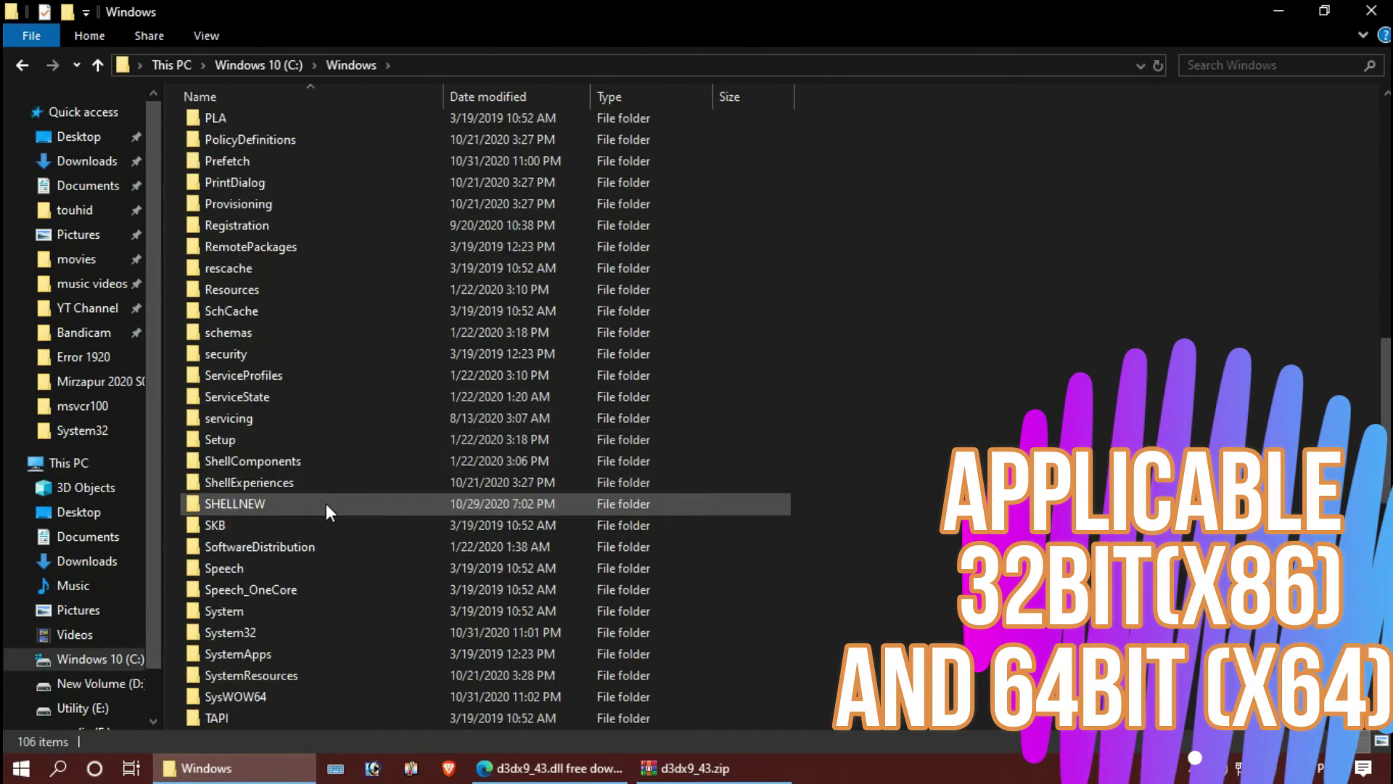
pyautogui.scroll(-2, 325, 503)
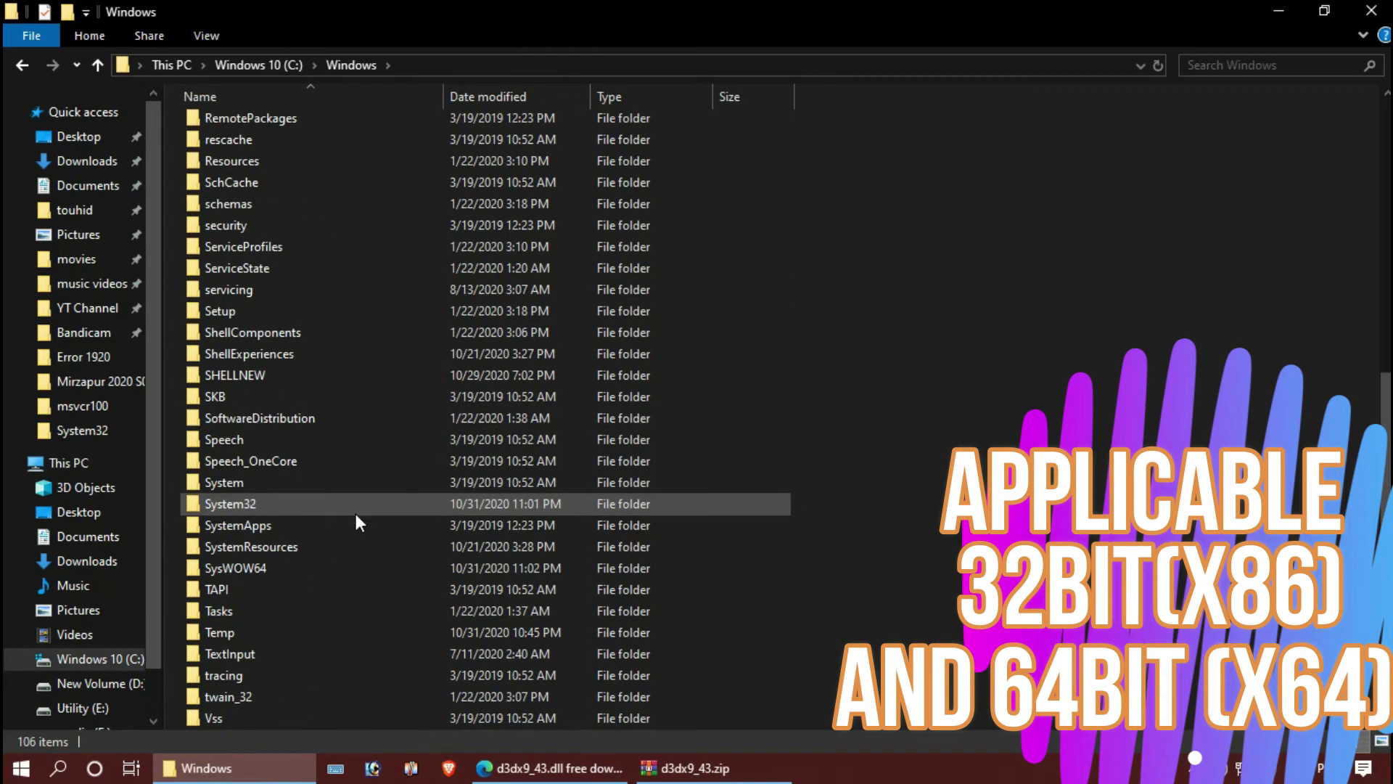
pyautogui.click(291, 509)
pyautogui.doubleClick(290, 511)
# Drag D3DX9_43.dll from WinRAR into System32, replacing the existing file with admin permission.
pyautogui.click(686, 767)
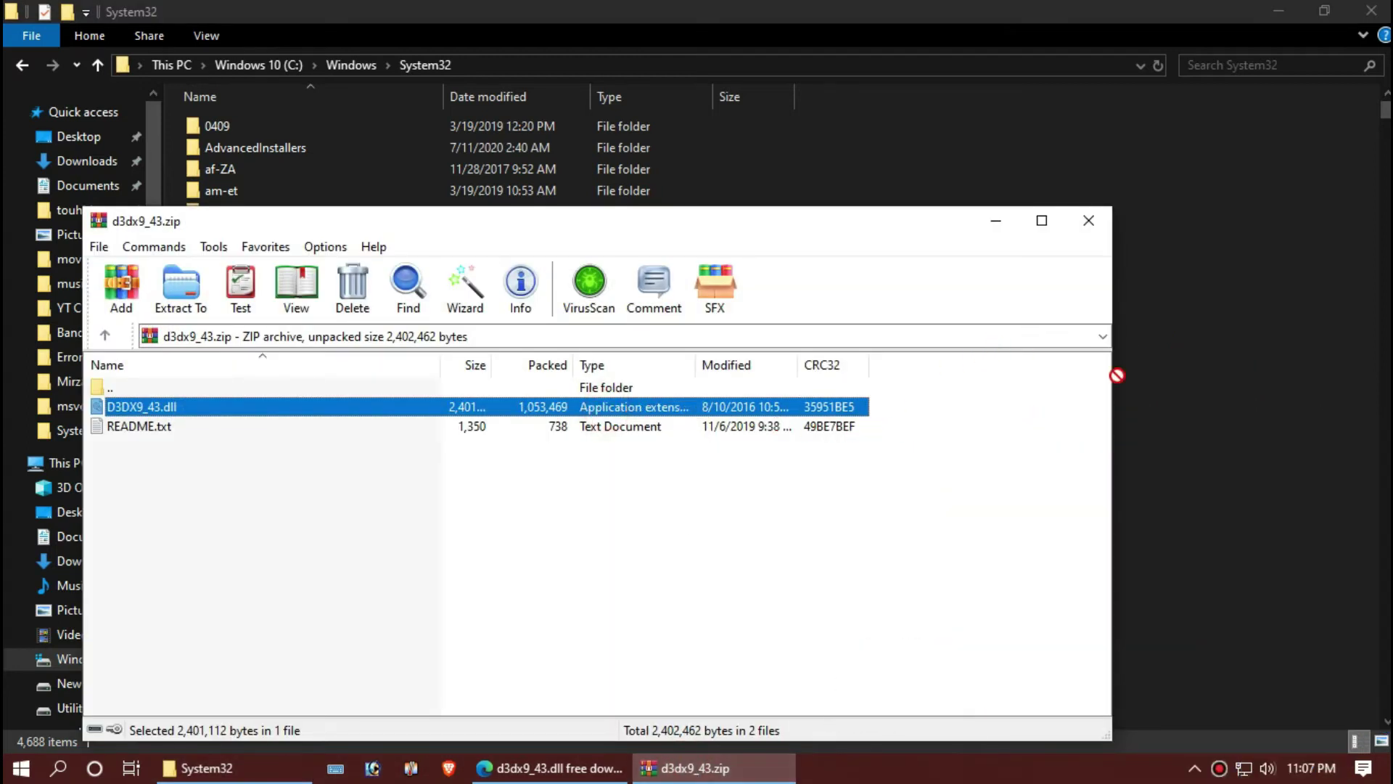
pyautogui.moveTo(1283, 411); pyautogui.dragTo(1282, 410)
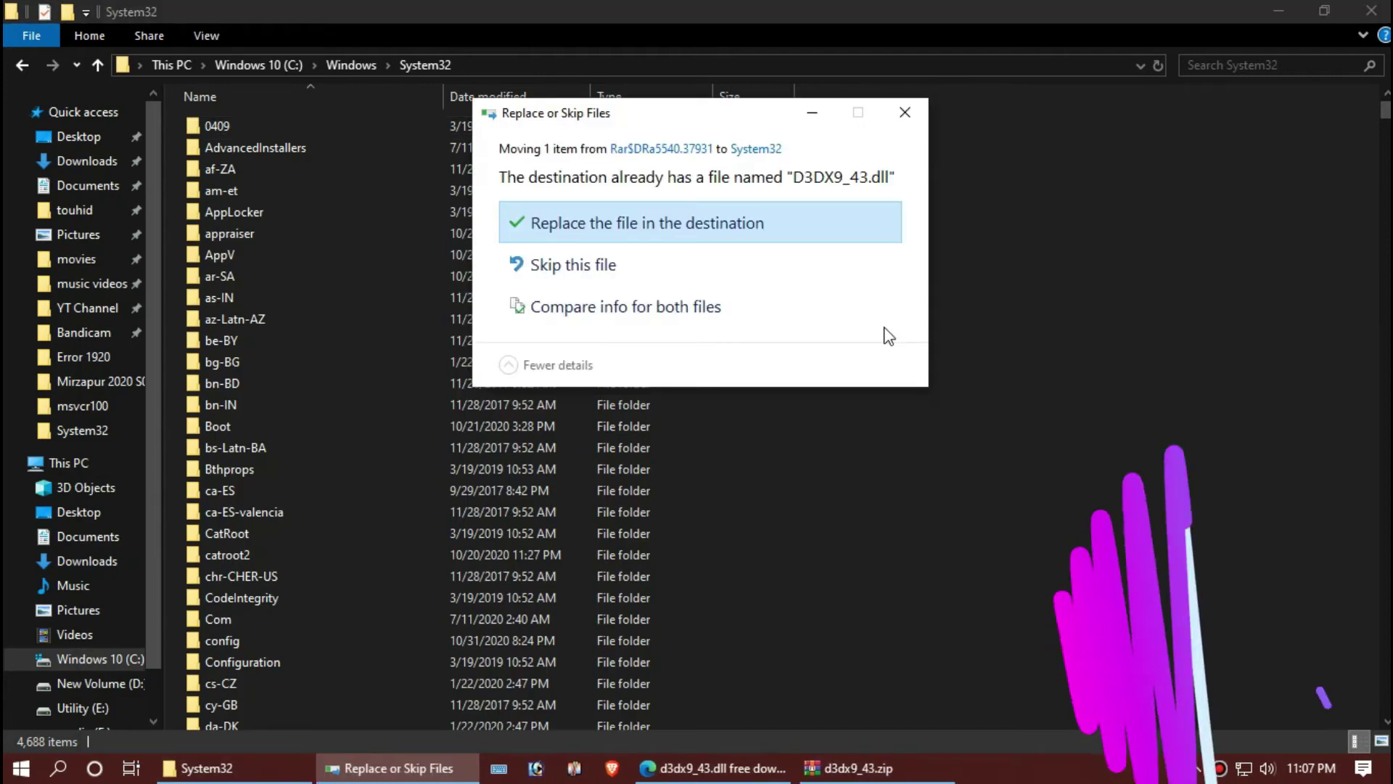
pyautogui.click(728, 231)
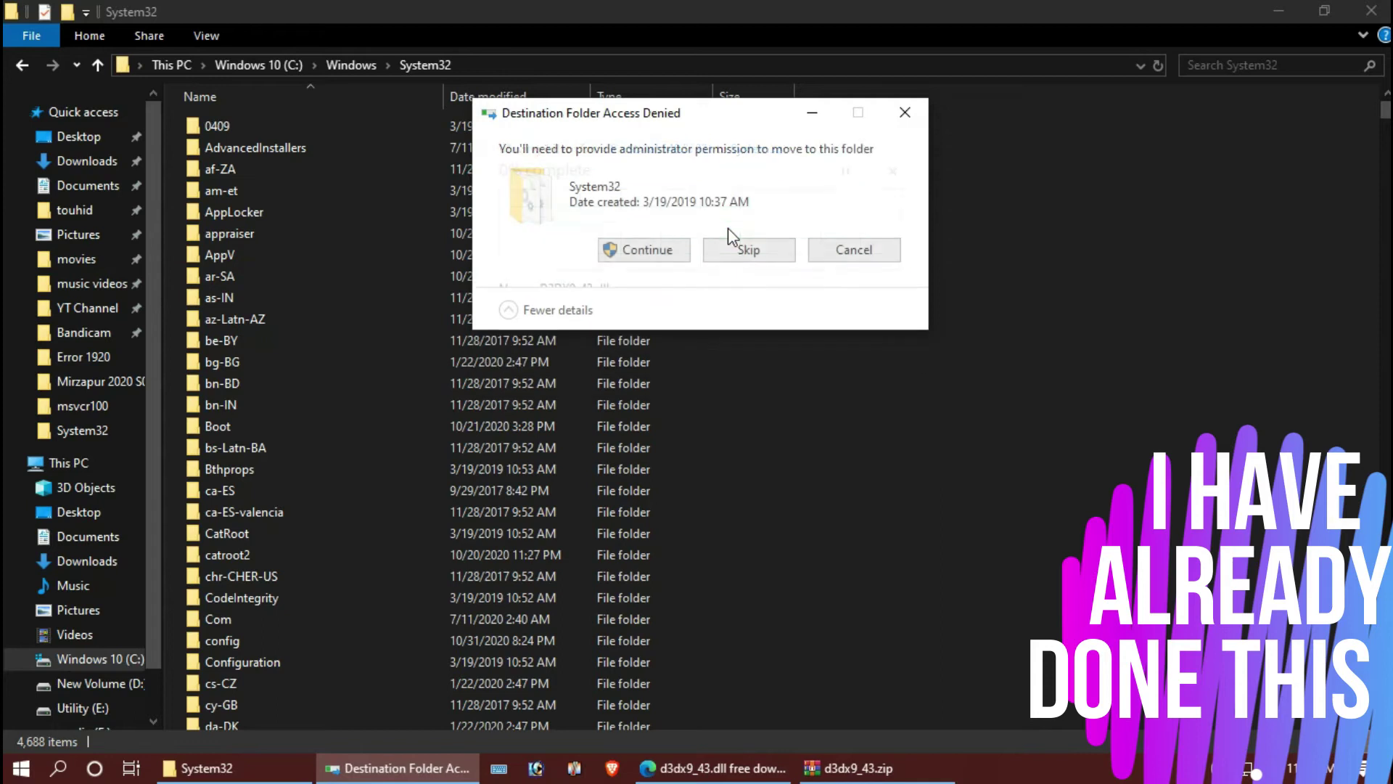
pyautogui.click(673, 250)
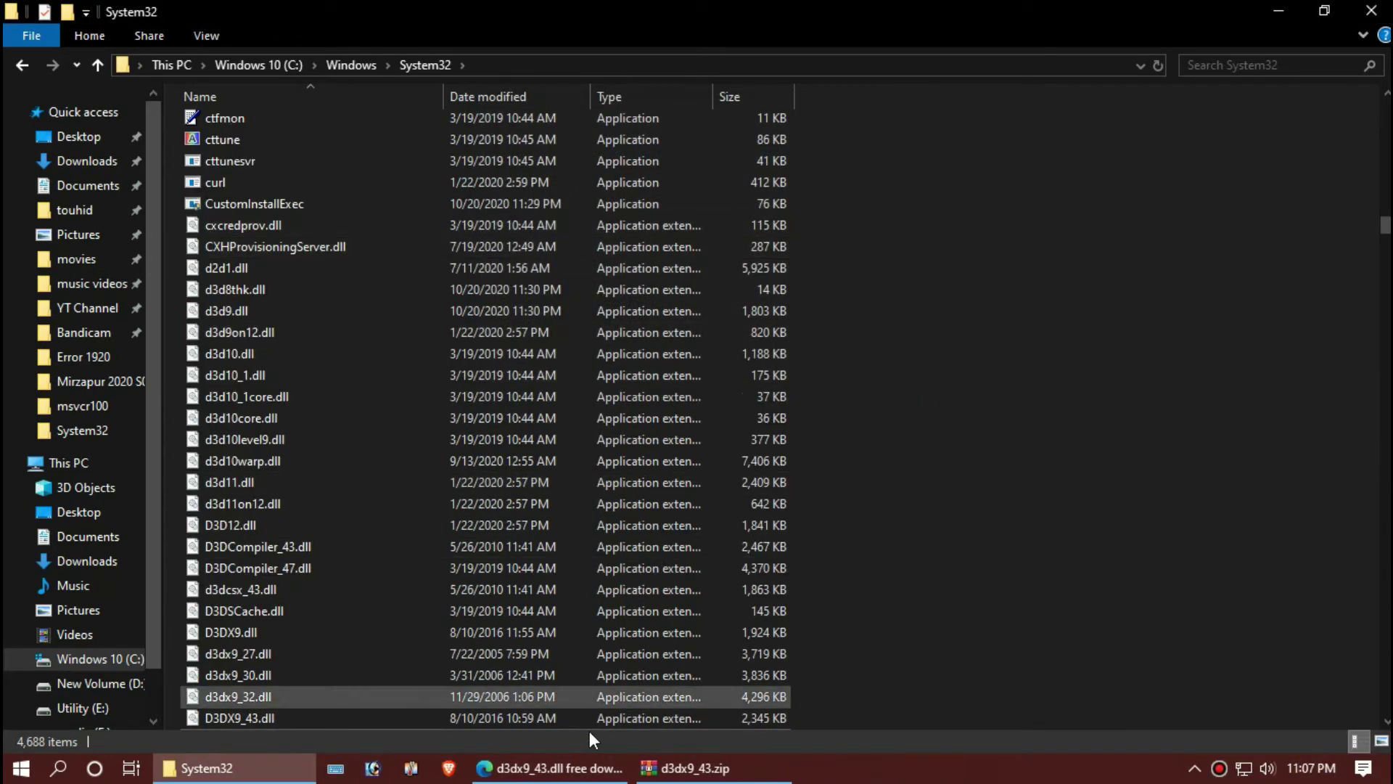
# Highlight the C:\Windows\SysWOW64 path in the DLL-files.com instructions, then return to System32.
pyautogui.click(589, 772)
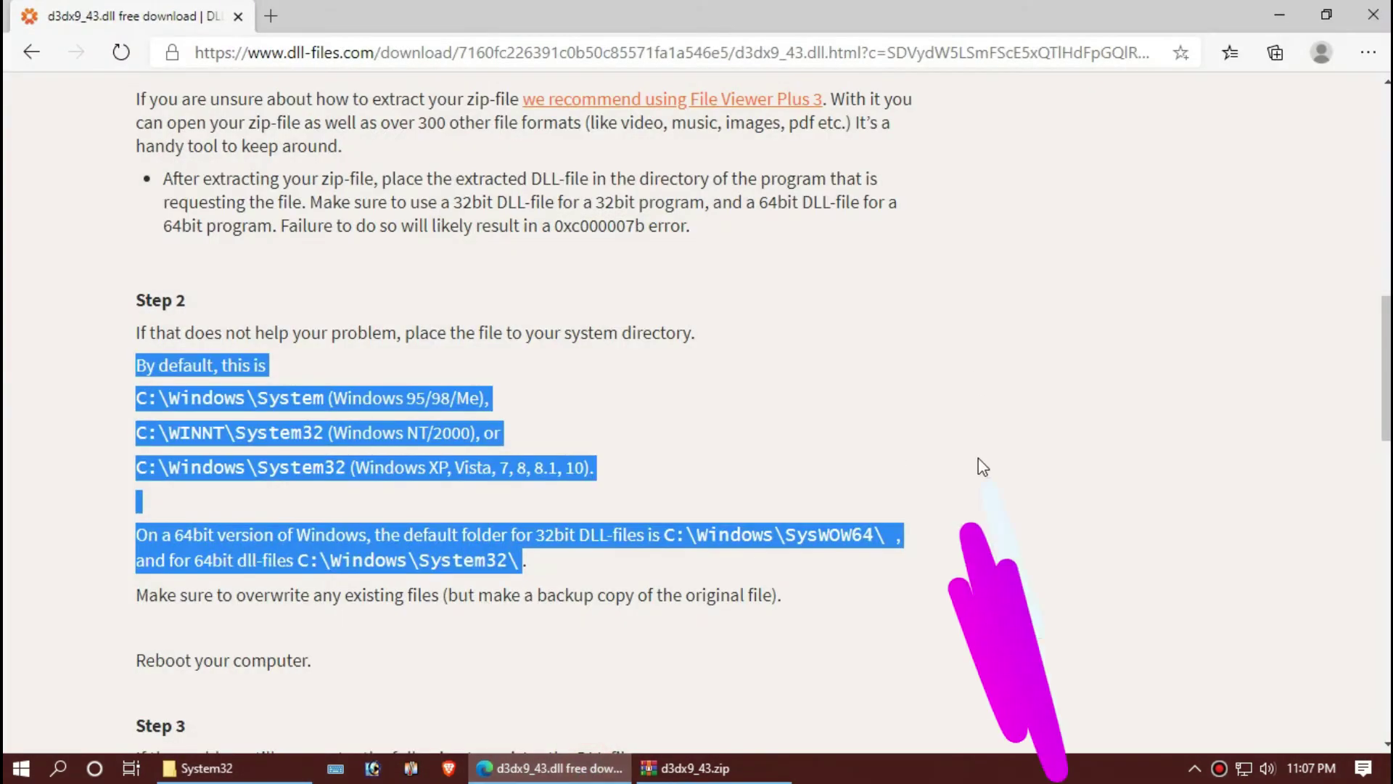
pyautogui.click(963, 474)
pyautogui.moveTo(667, 537); pyautogui.dragTo(697, 535)
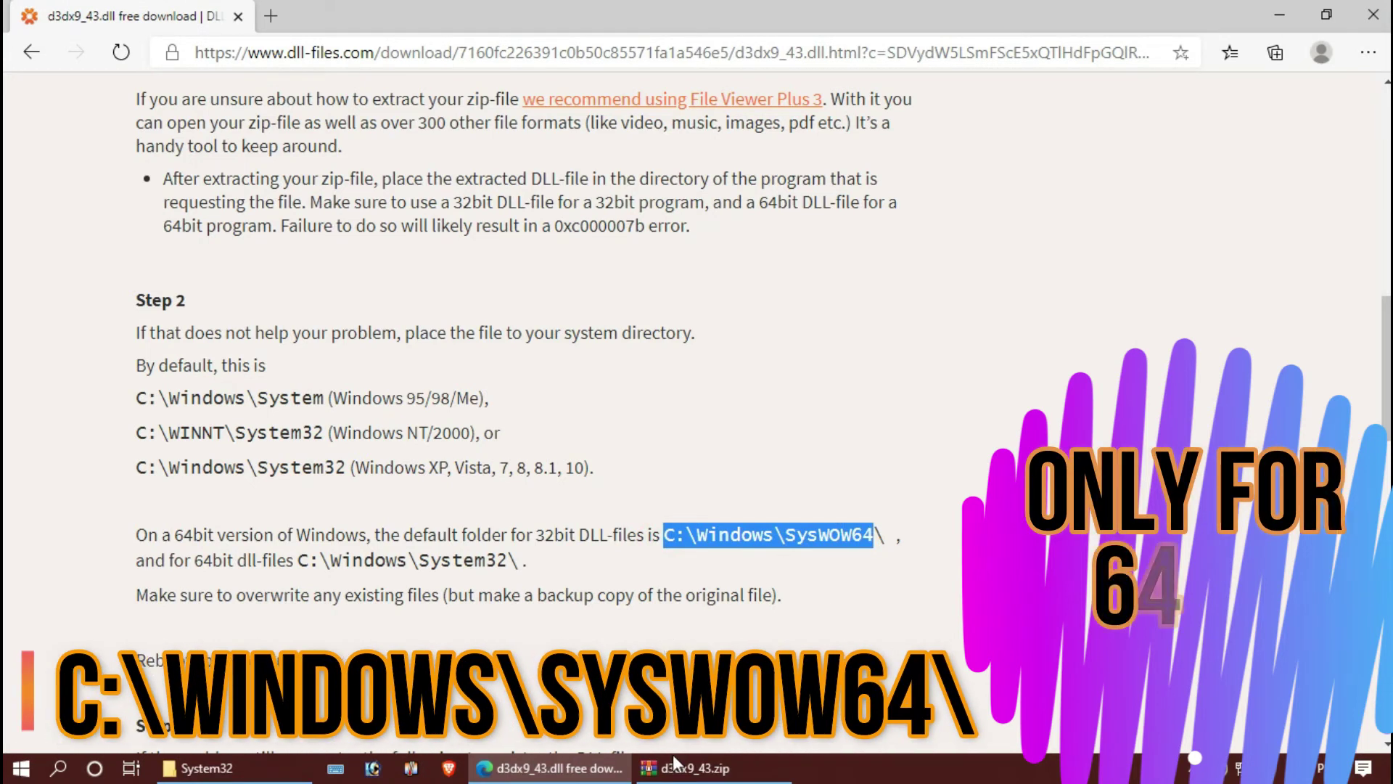
pyautogui.click(304, 773)
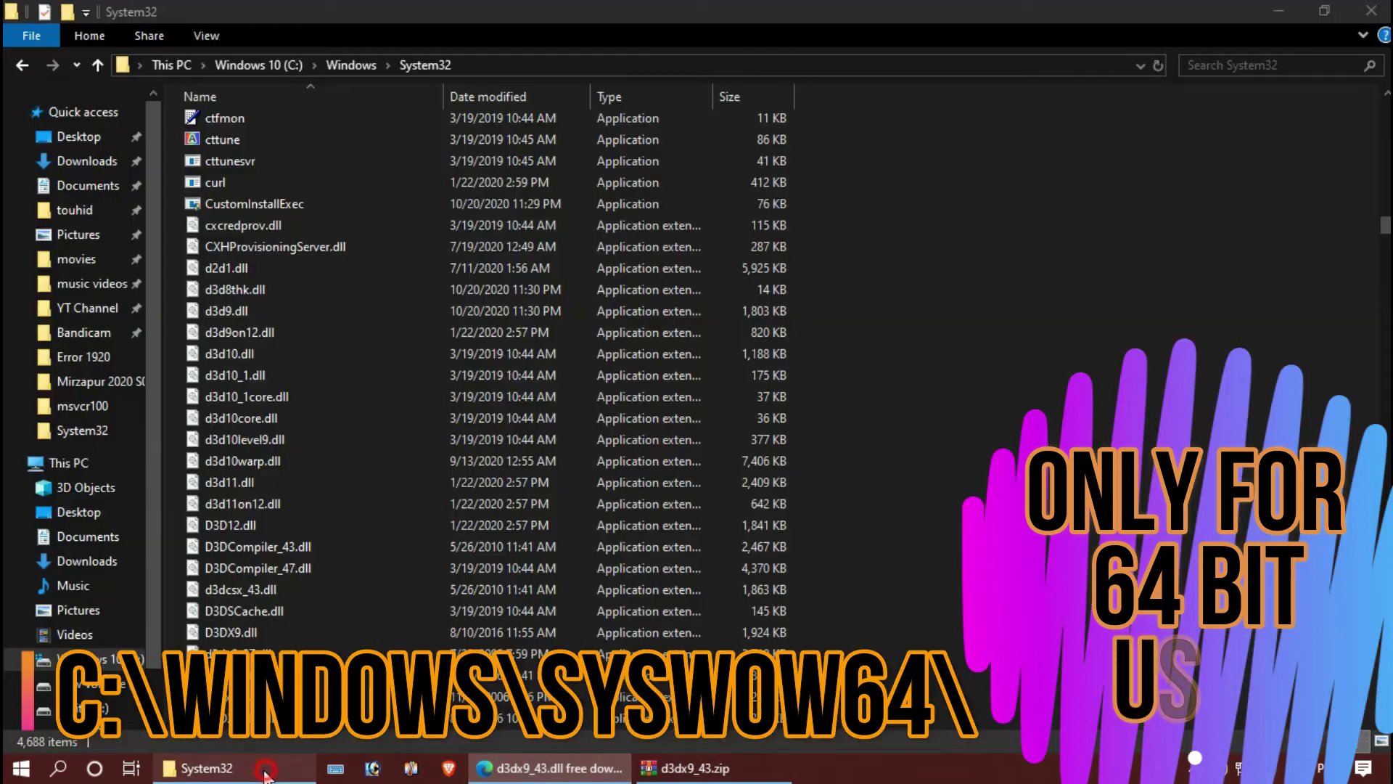
# Go to C:\Windows\SysWOW64 and copy D3DX9_43.dll there from WinRAR, replacing the existing file.
pyautogui.click(465, 66)
pyautogui.write('C:\\Windows\\SysWOW64')
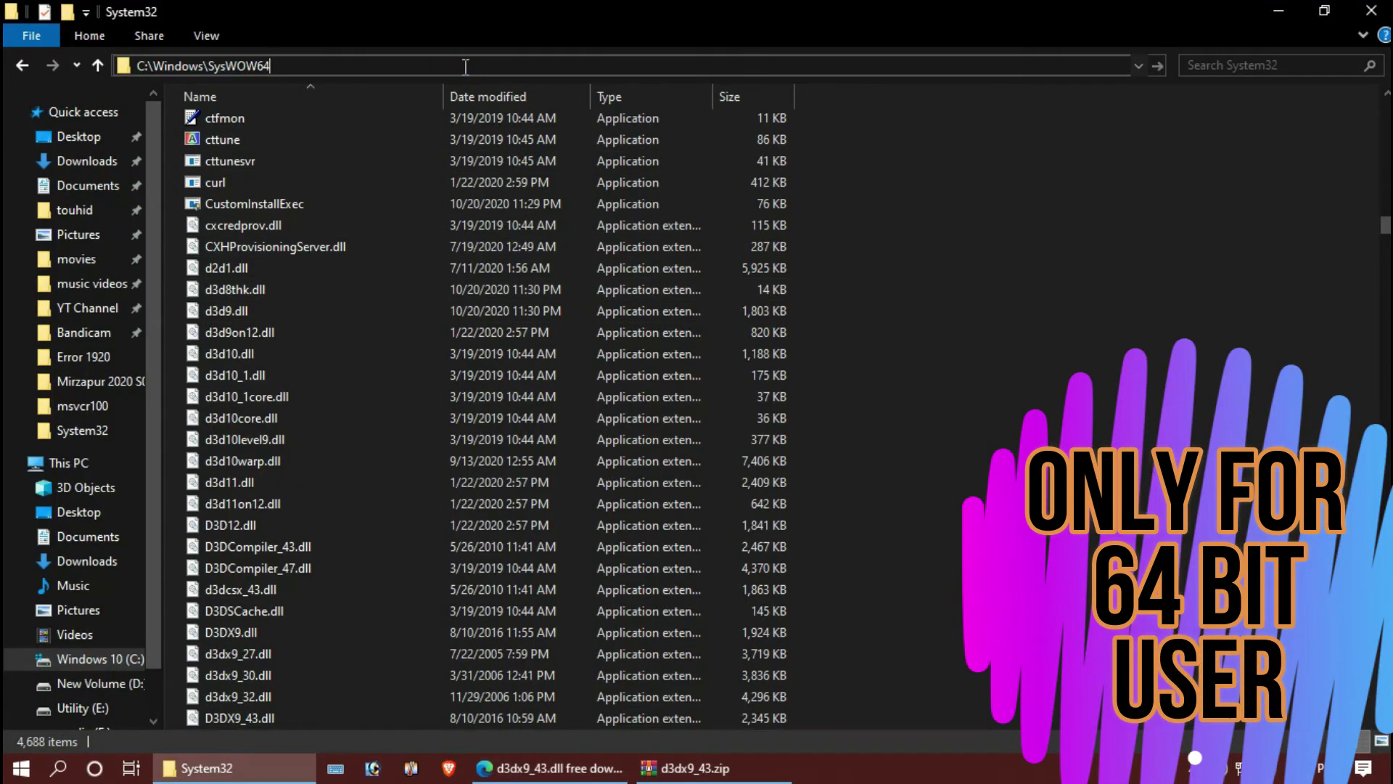
pyautogui.press('Return')
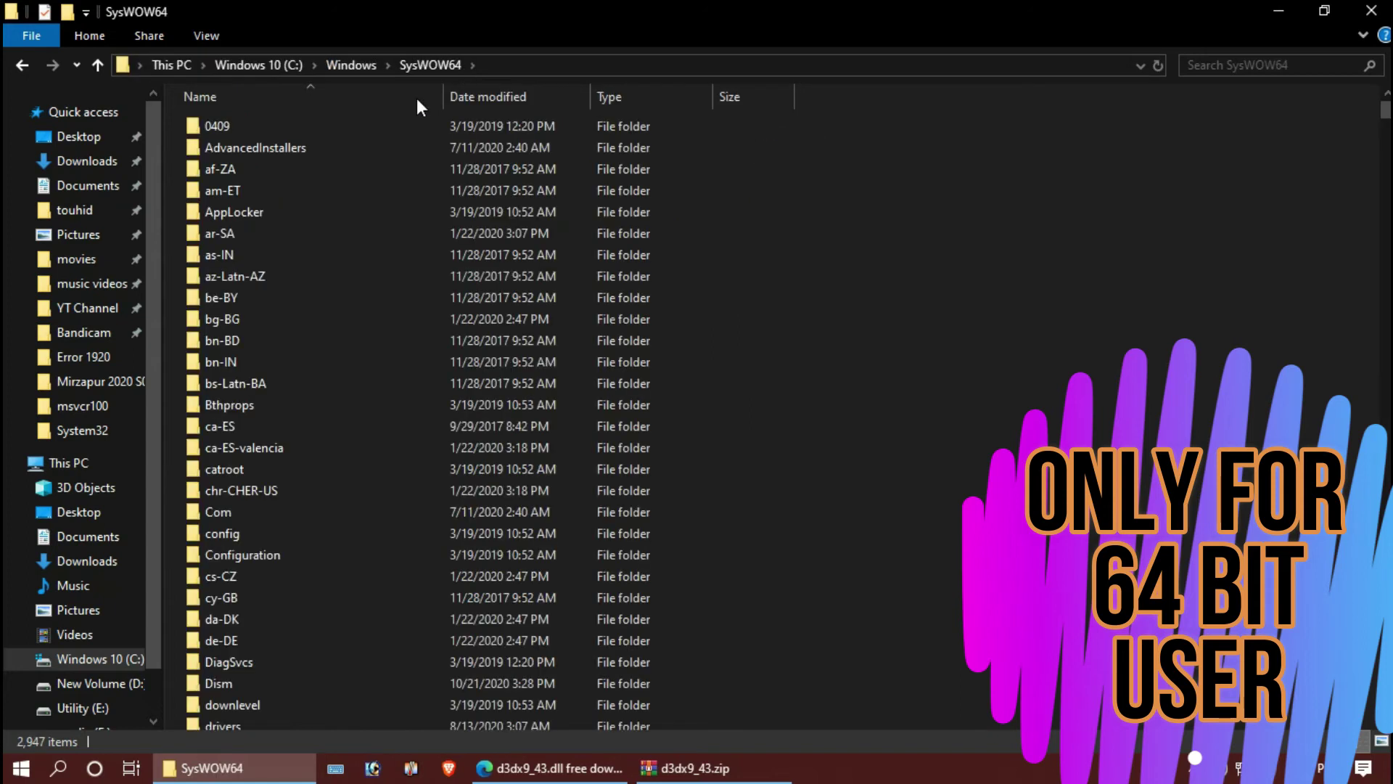
pyautogui.click(692, 768)
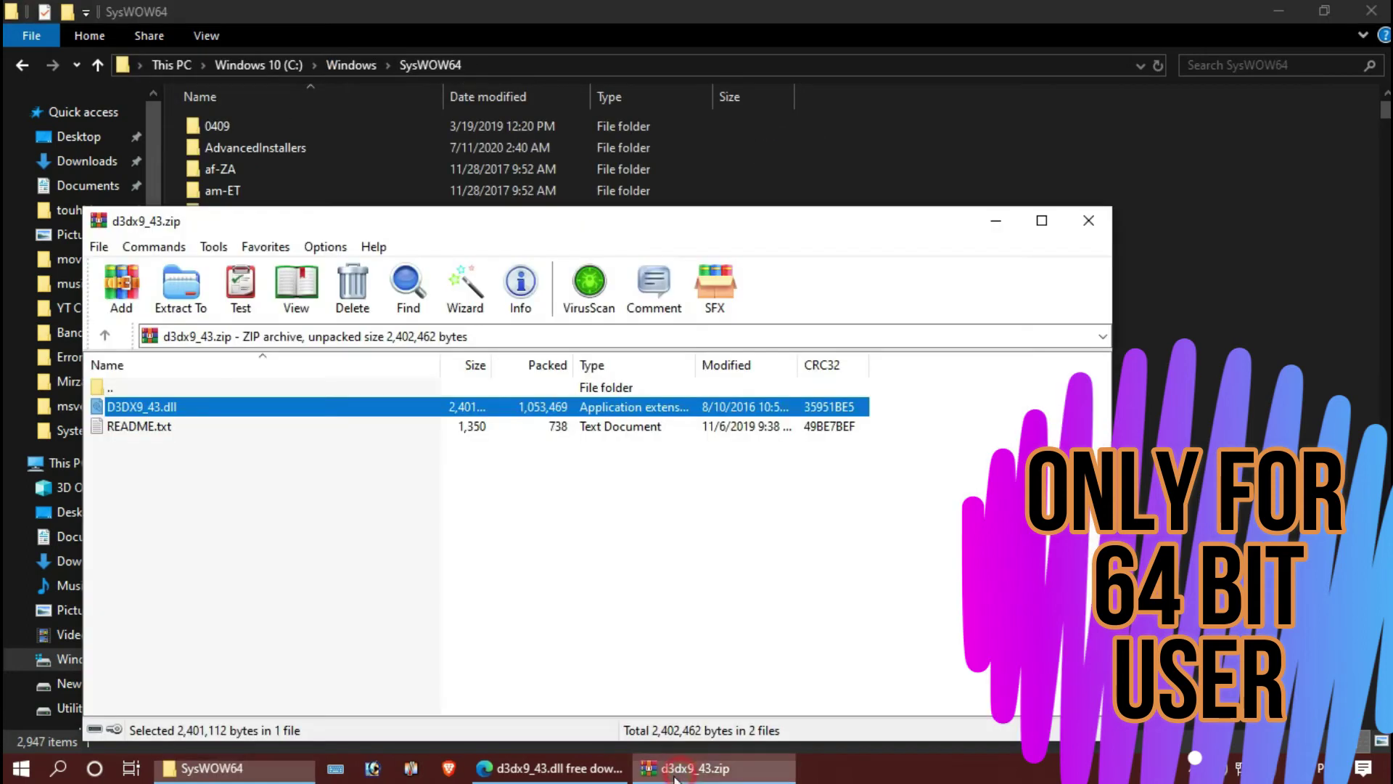
pyautogui.click(825, 402)
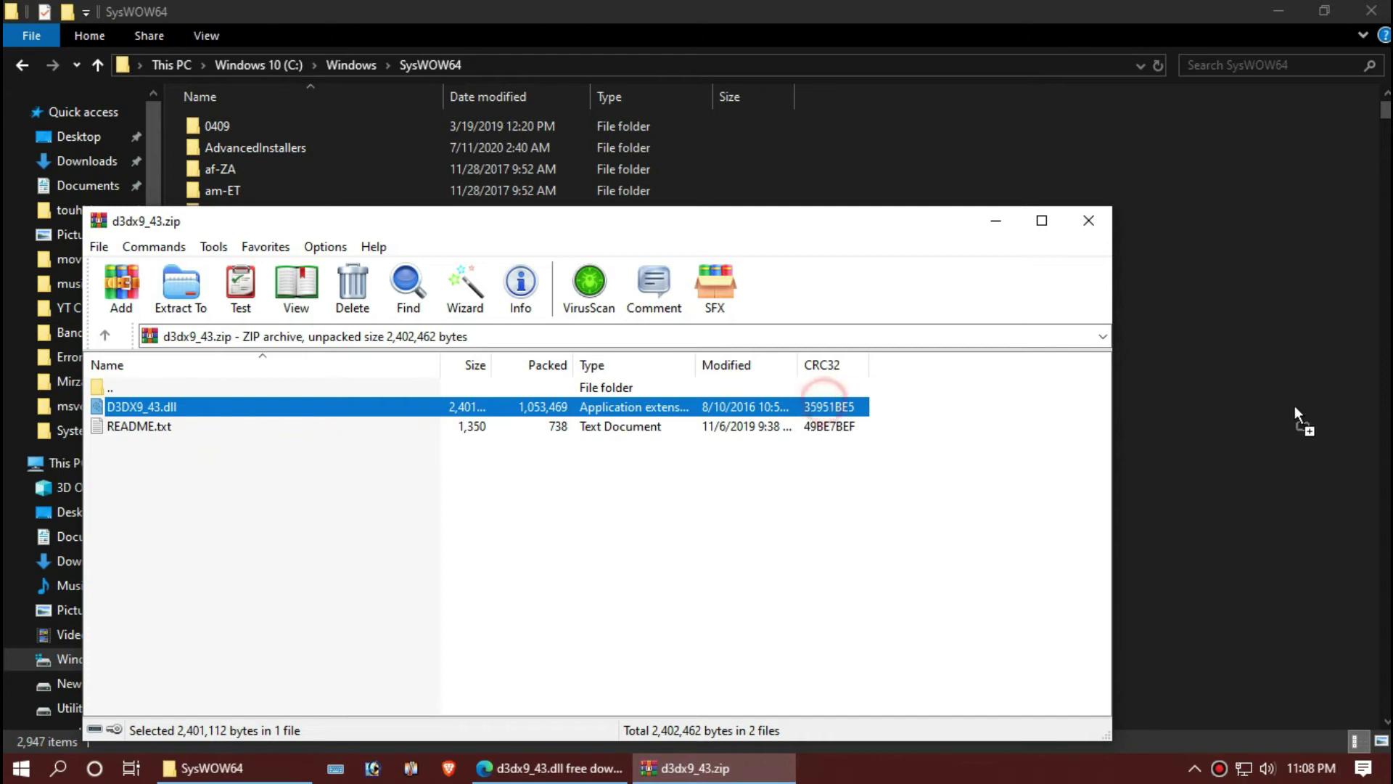
pyautogui.moveTo(1294, 406); pyautogui.dragTo(1306, 410)
pyautogui.click(600, 222)
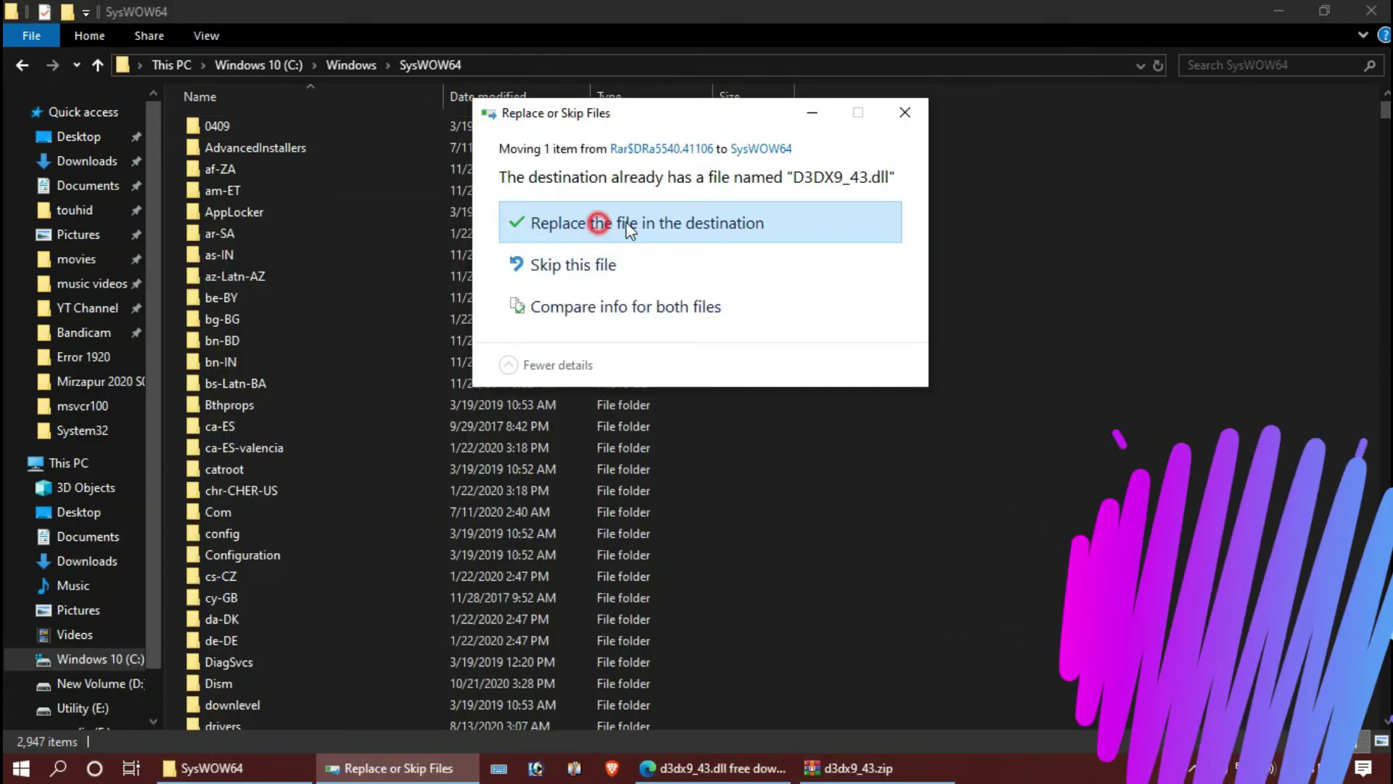
pyautogui.click(654, 250)
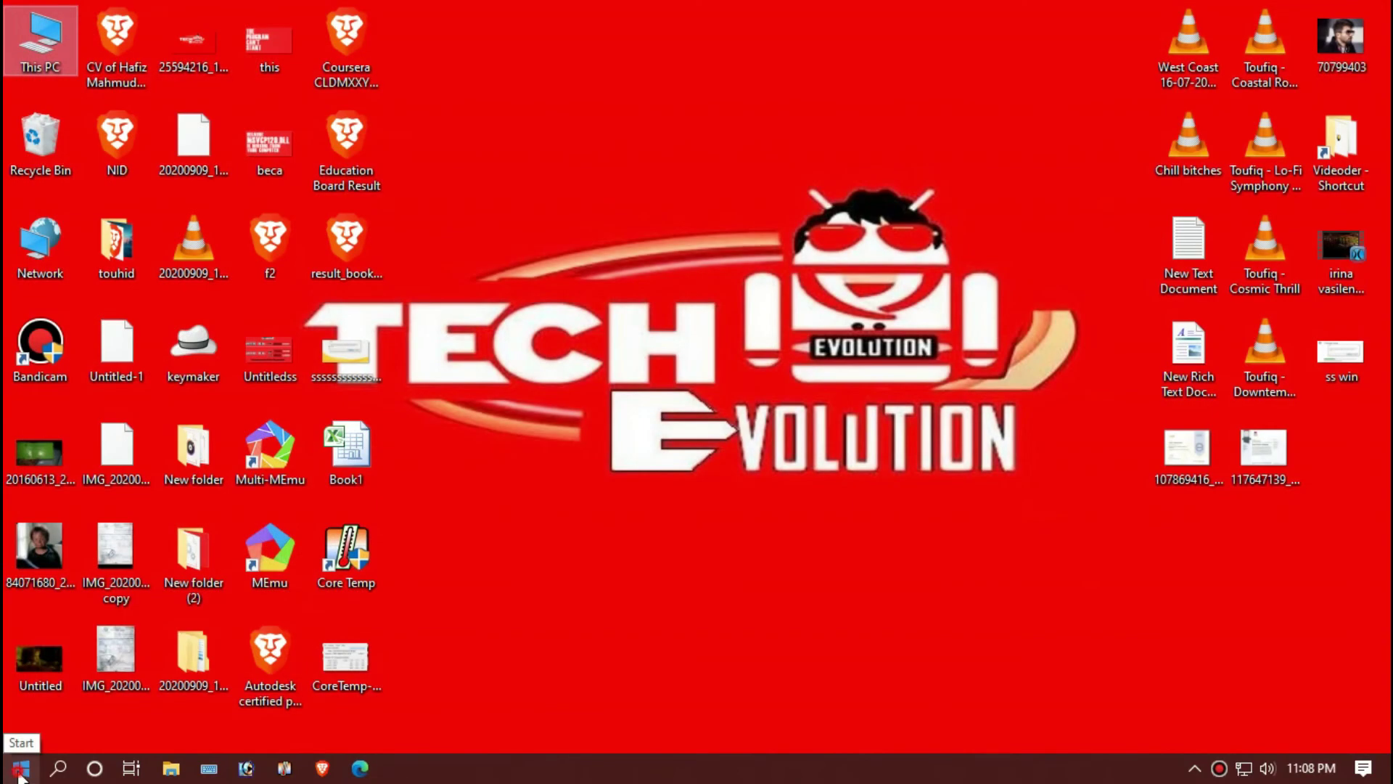
# Open the Start menu's Power button to reveal Sleep, Shut down and Restart.
pyautogui.click(19, 769)
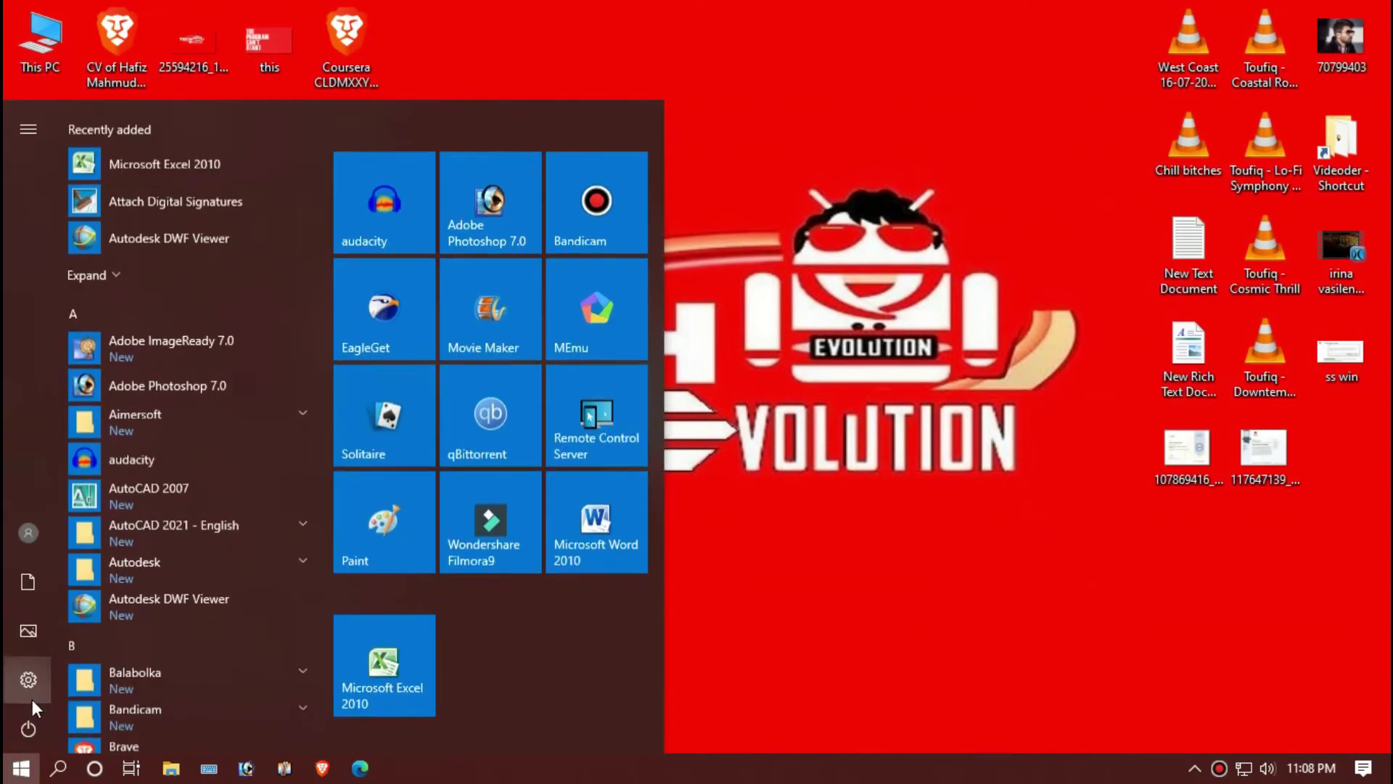
pyautogui.click(29, 725)
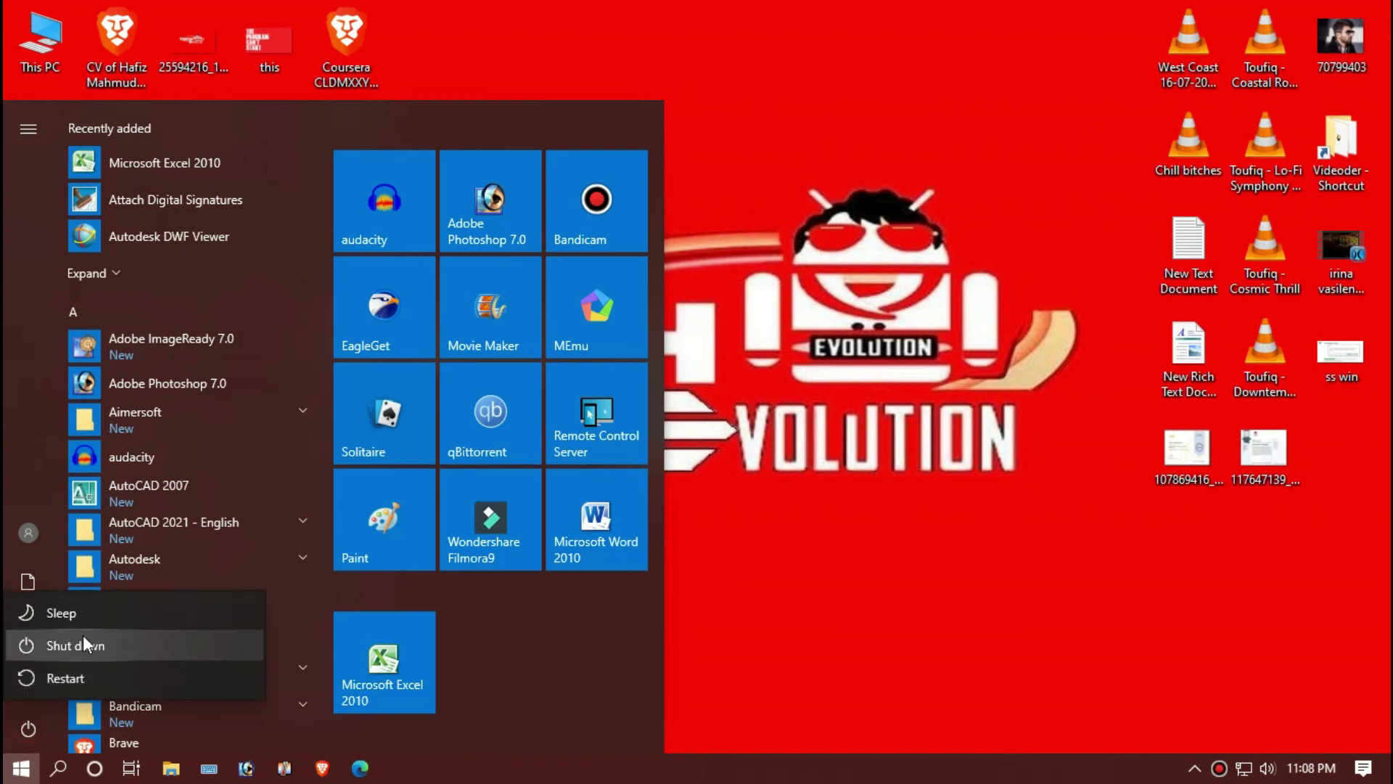